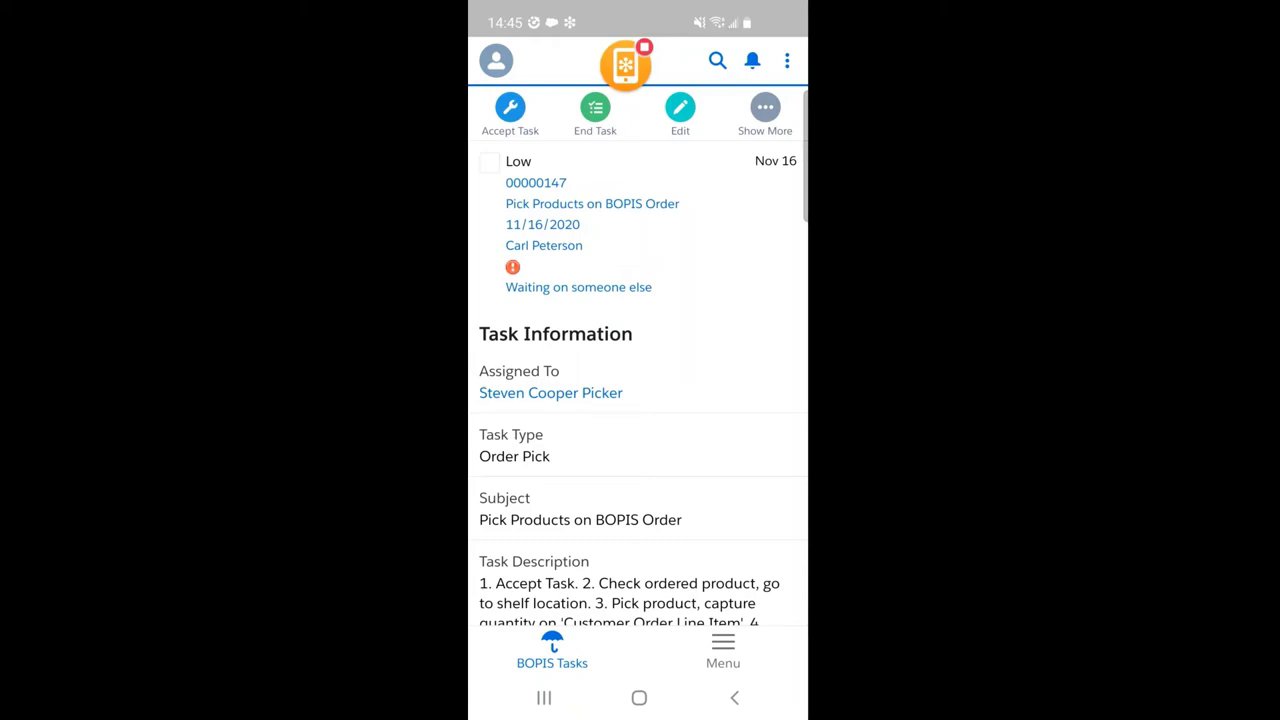
Switch to the store manager's Salesforce BOPIS app page in the browser, check the notifications, and reload the page
click(639, 697)
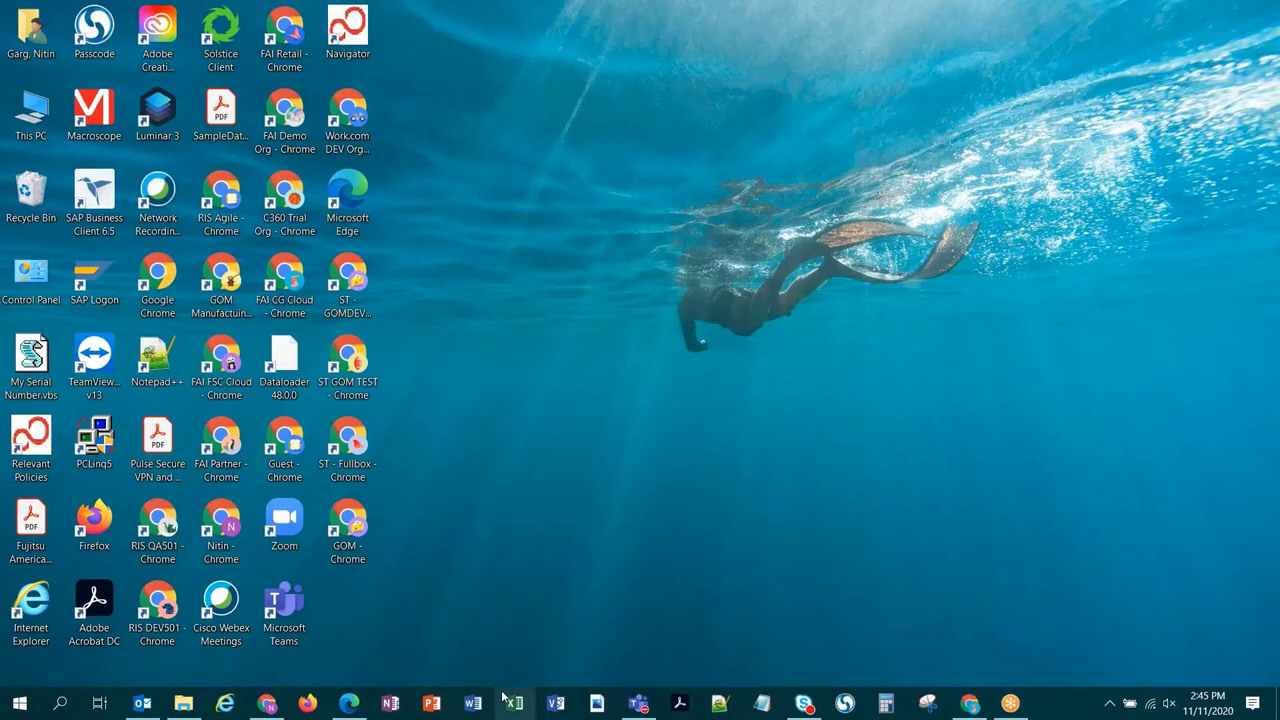
click(347, 705)
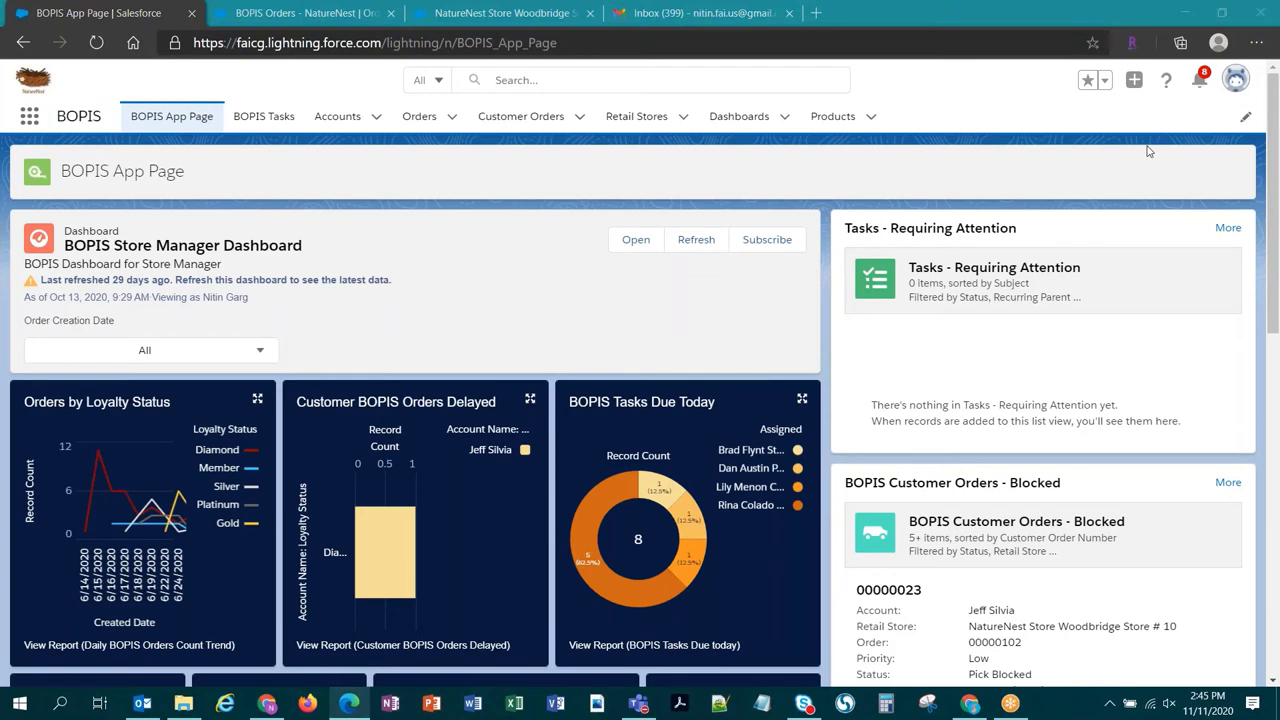
click(1201, 81)
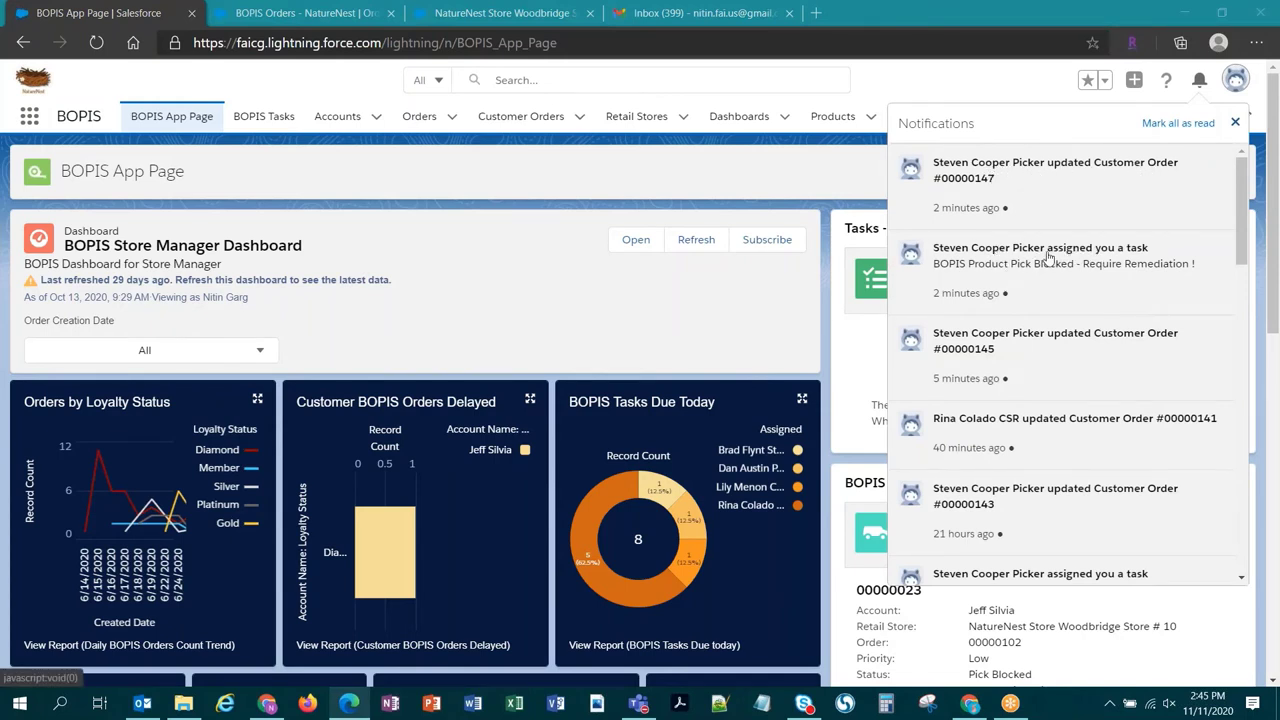
click(844, 180)
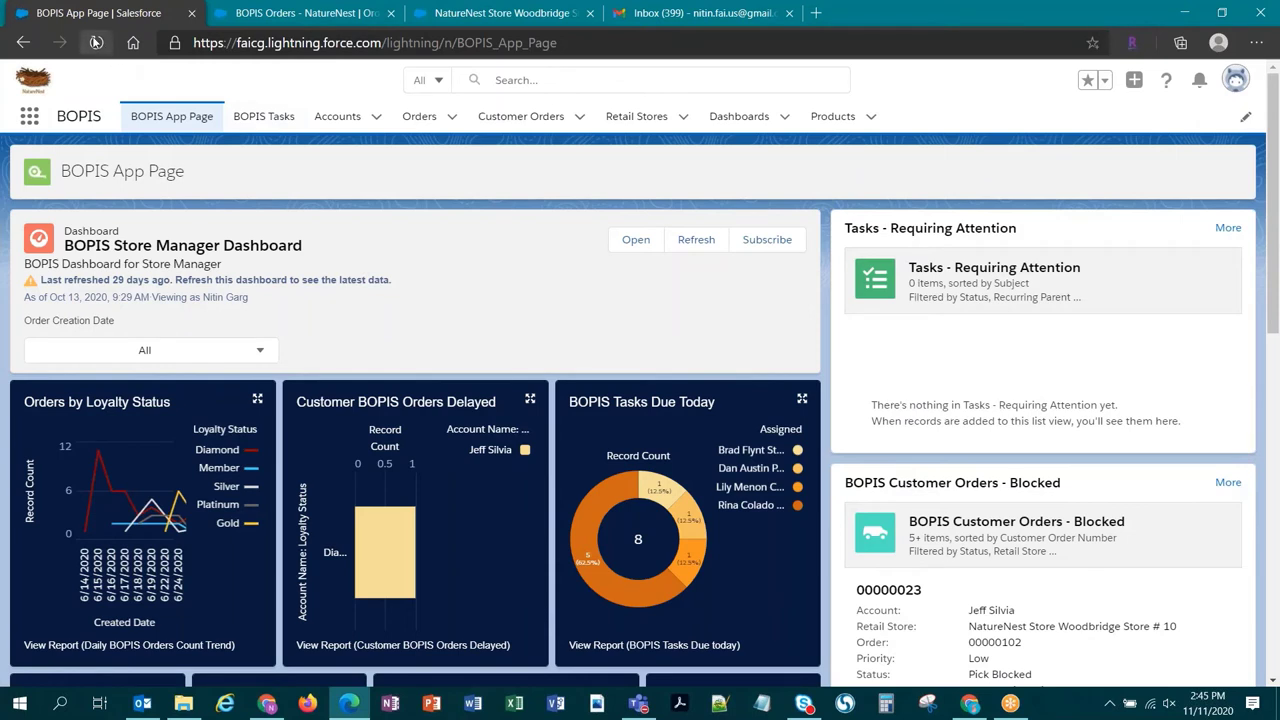
click(95, 42)
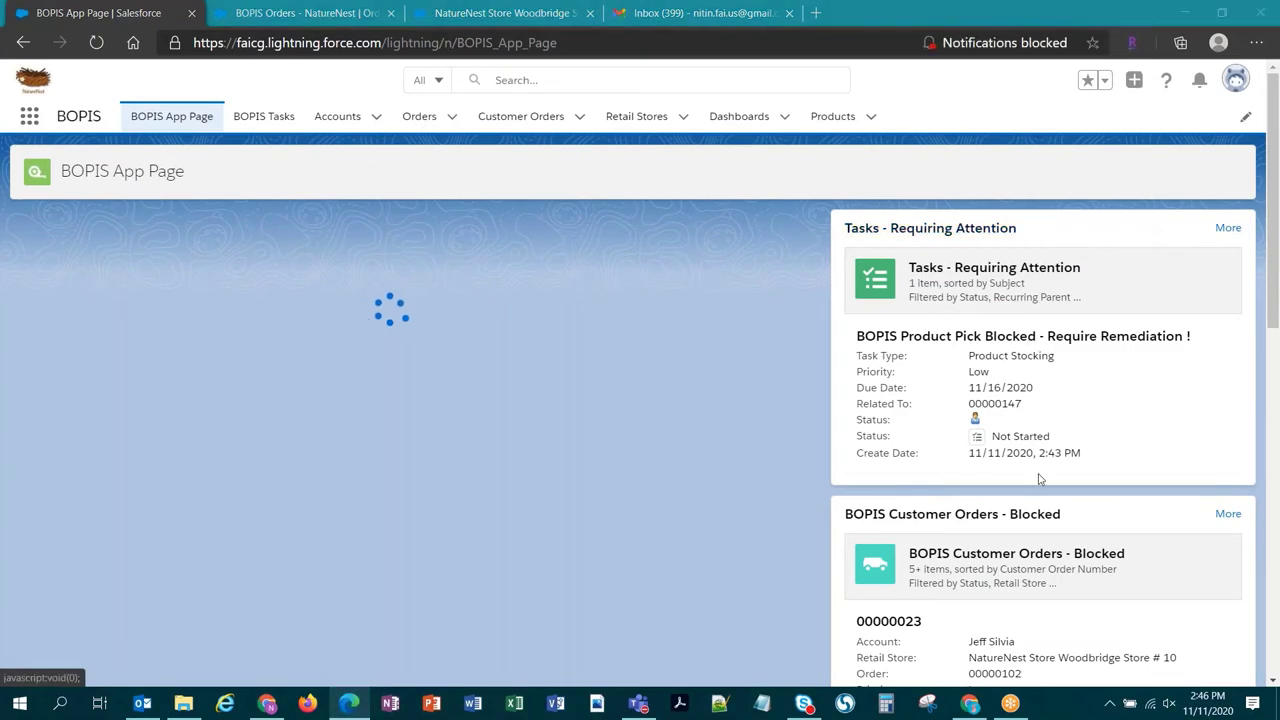
Open the "BOPIS Product Pick Blocked - Require Remediation !" task from the tasks requiring attention, review its details, and accept it
click(1038, 336)
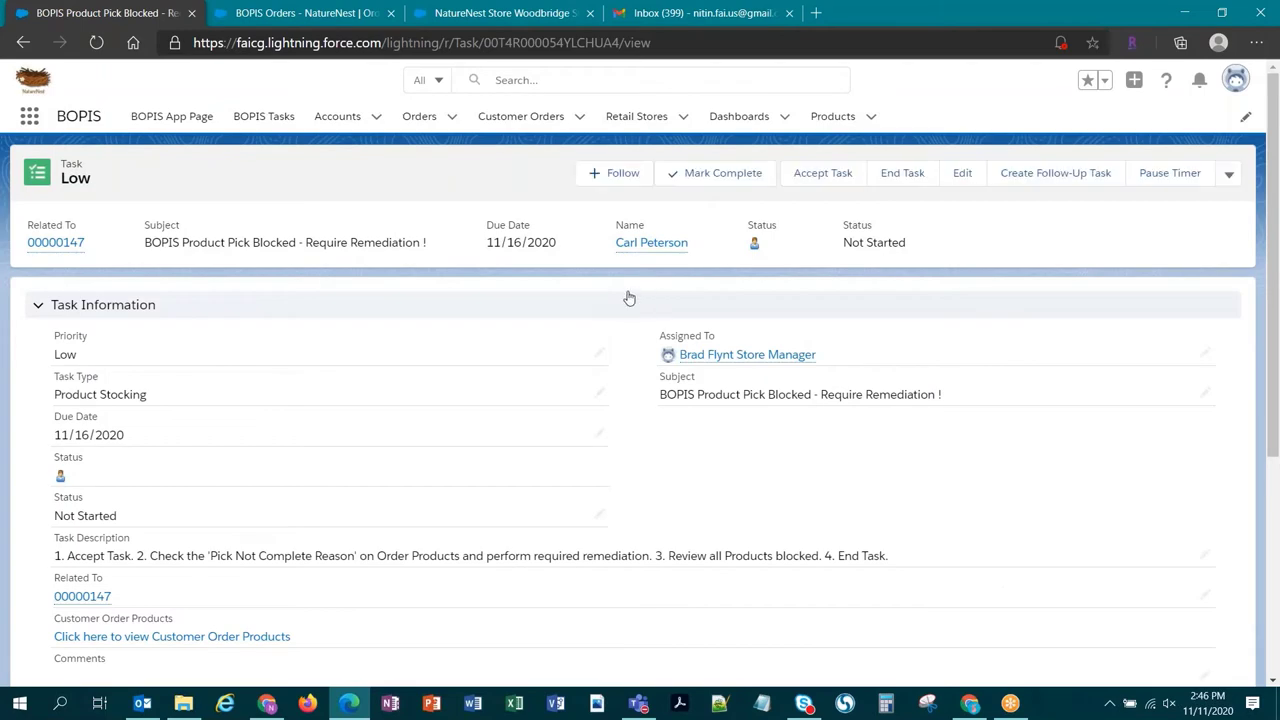
drag(1275, 205, 1276, 210)
scroll(1276, 210, down, 1)
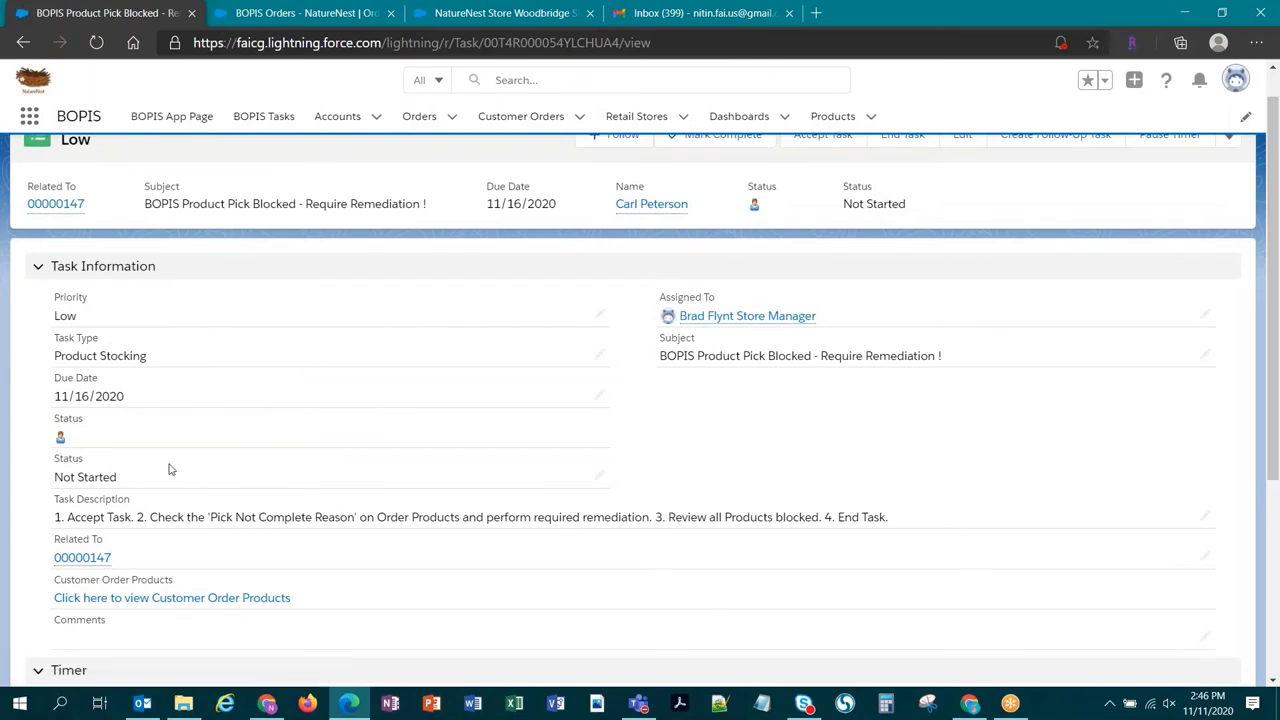
drag(55, 356, 169, 366)
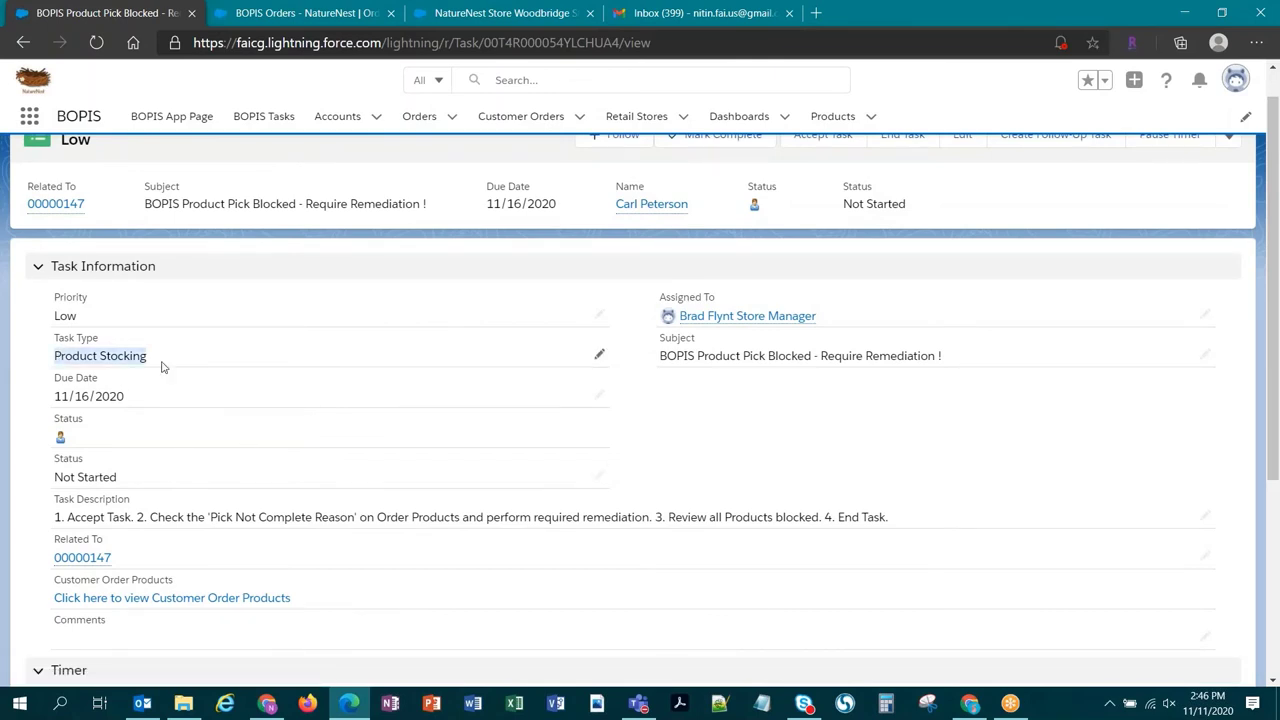
click(632, 403)
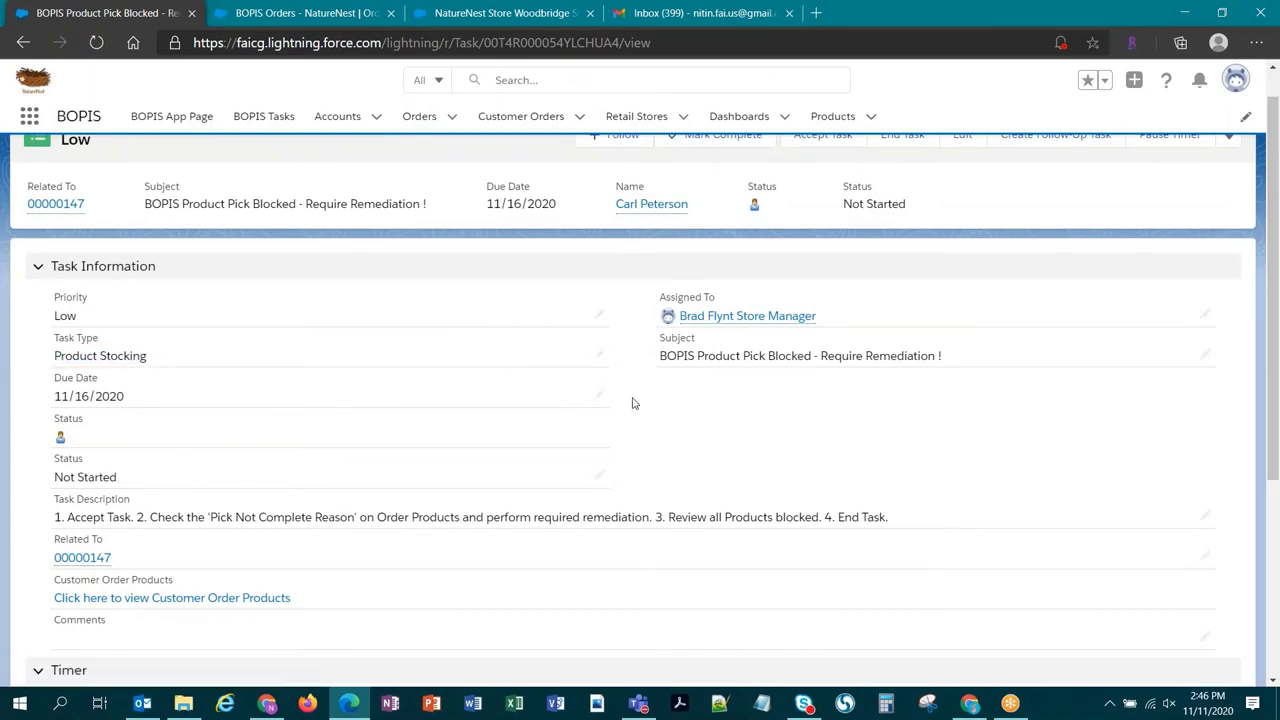
scroll(620, 392, up, 1)
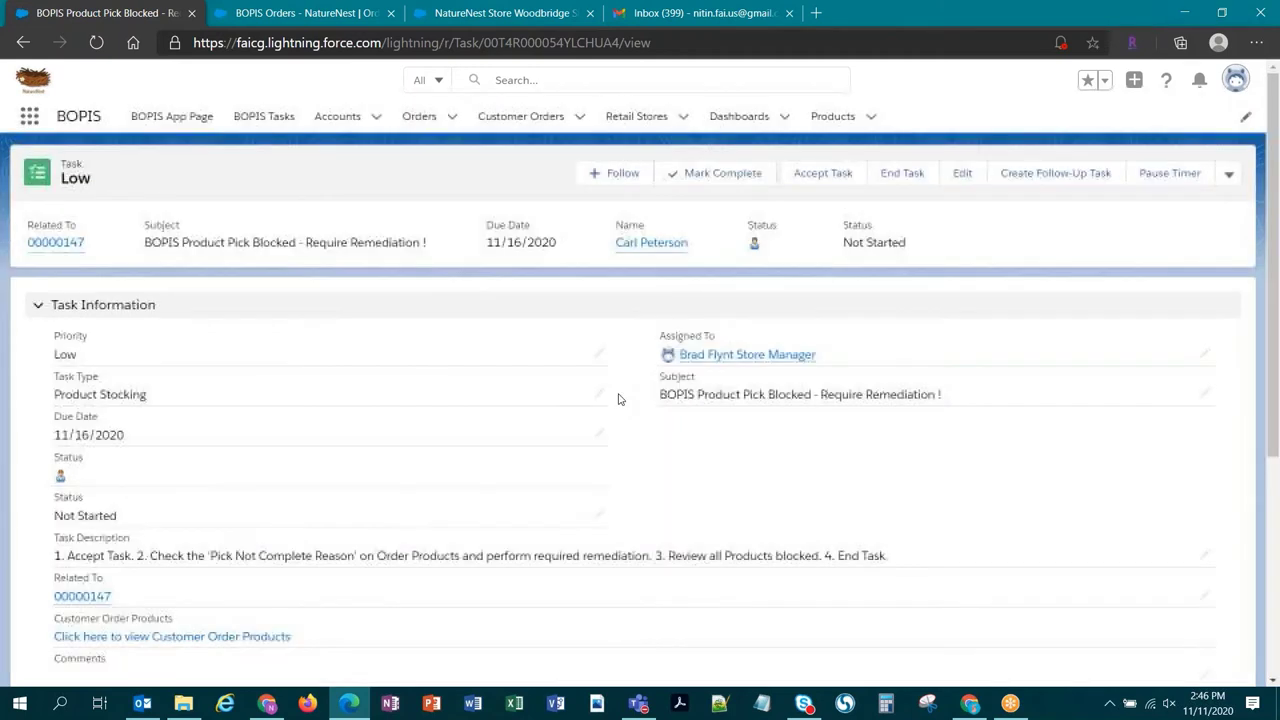
click(822, 176)
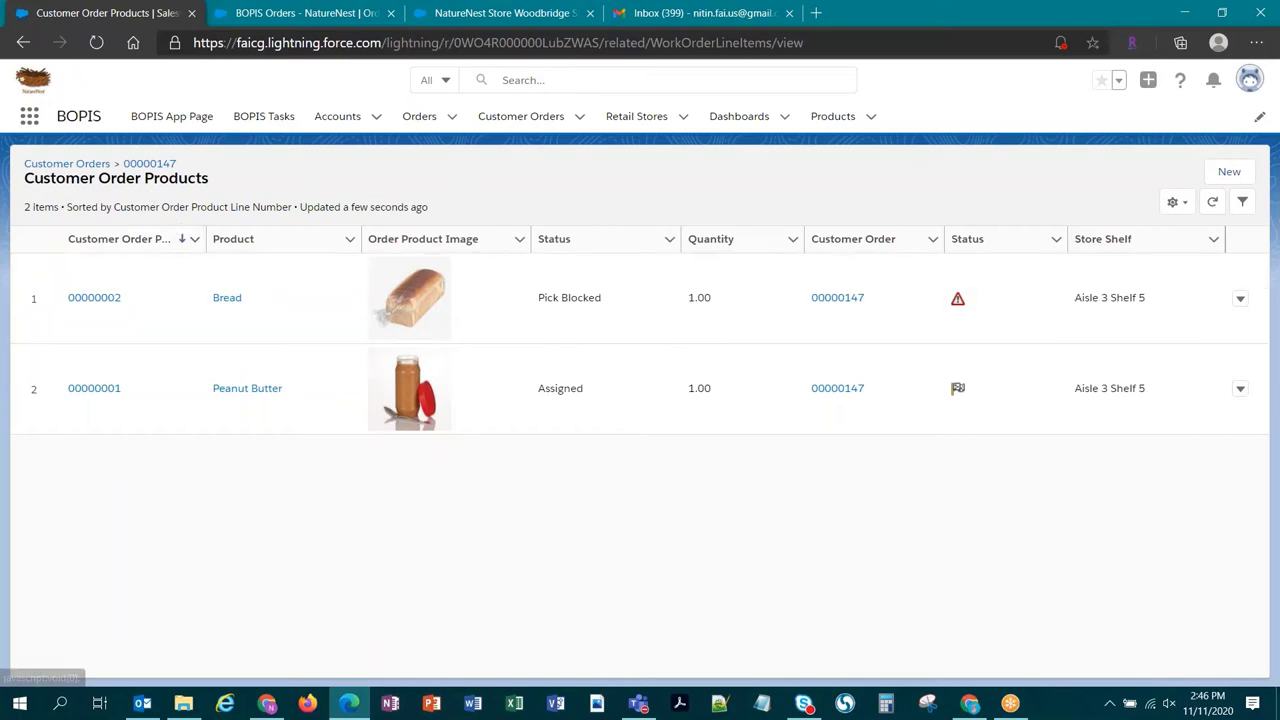
Return to the blocked-pick task and end it as Completed with the comment "Product Stocked"
click(23, 45)
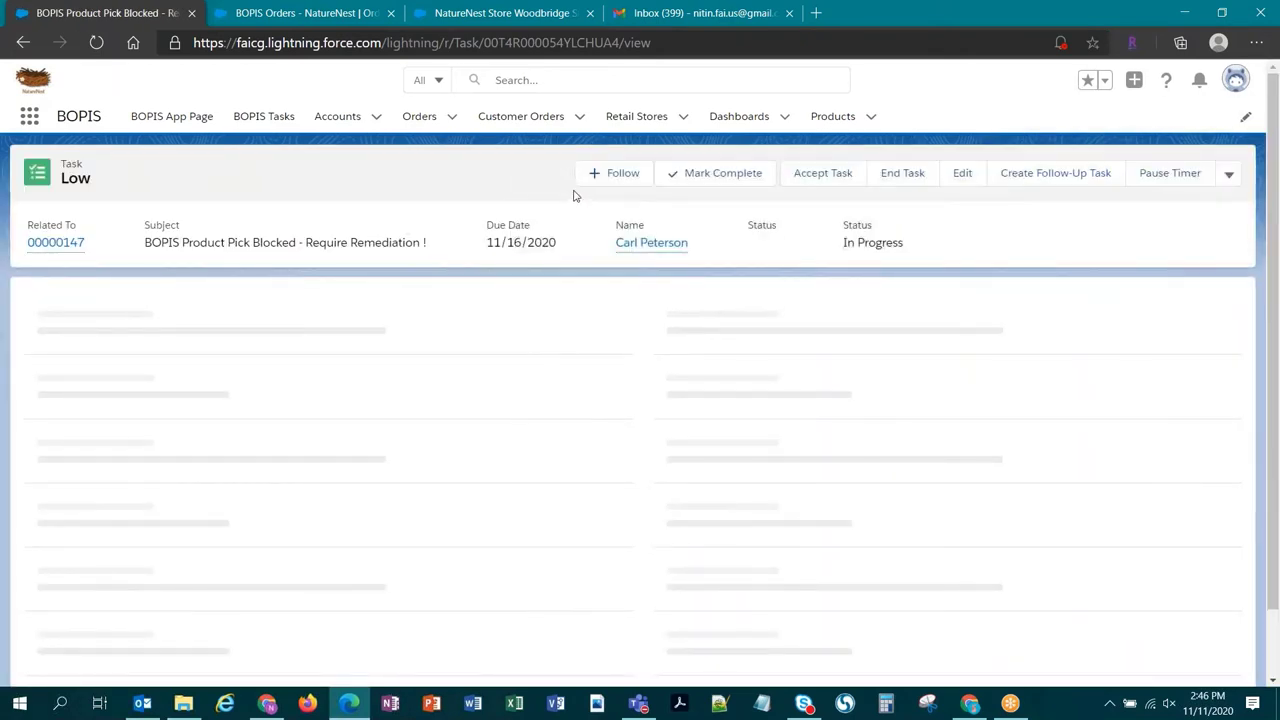
click(903, 178)
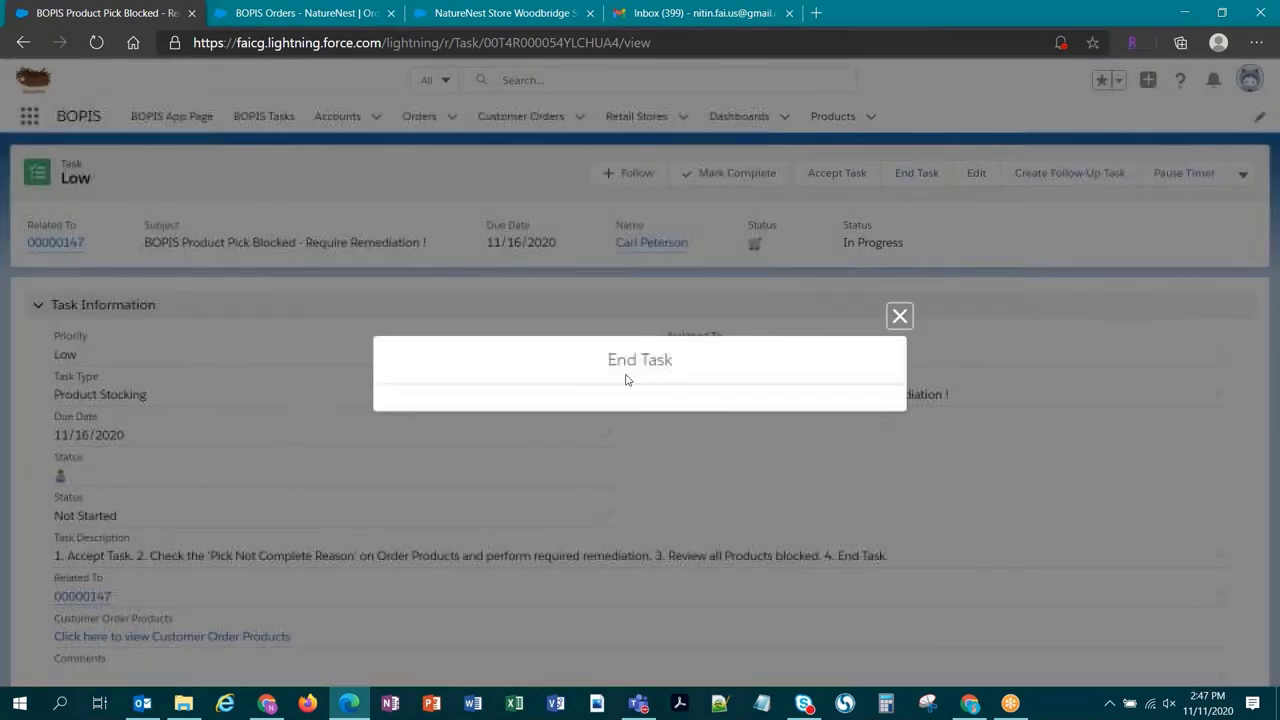
click(713, 451)
text(Product Stocked)
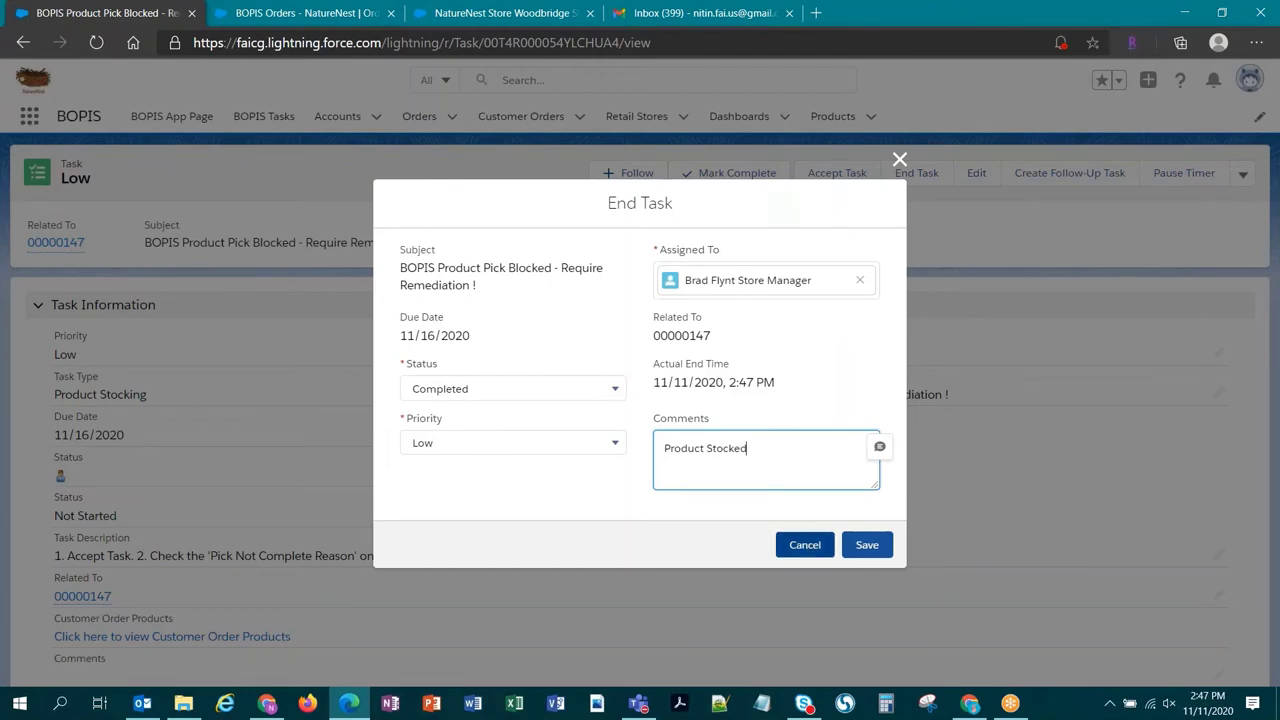
click(867, 545)
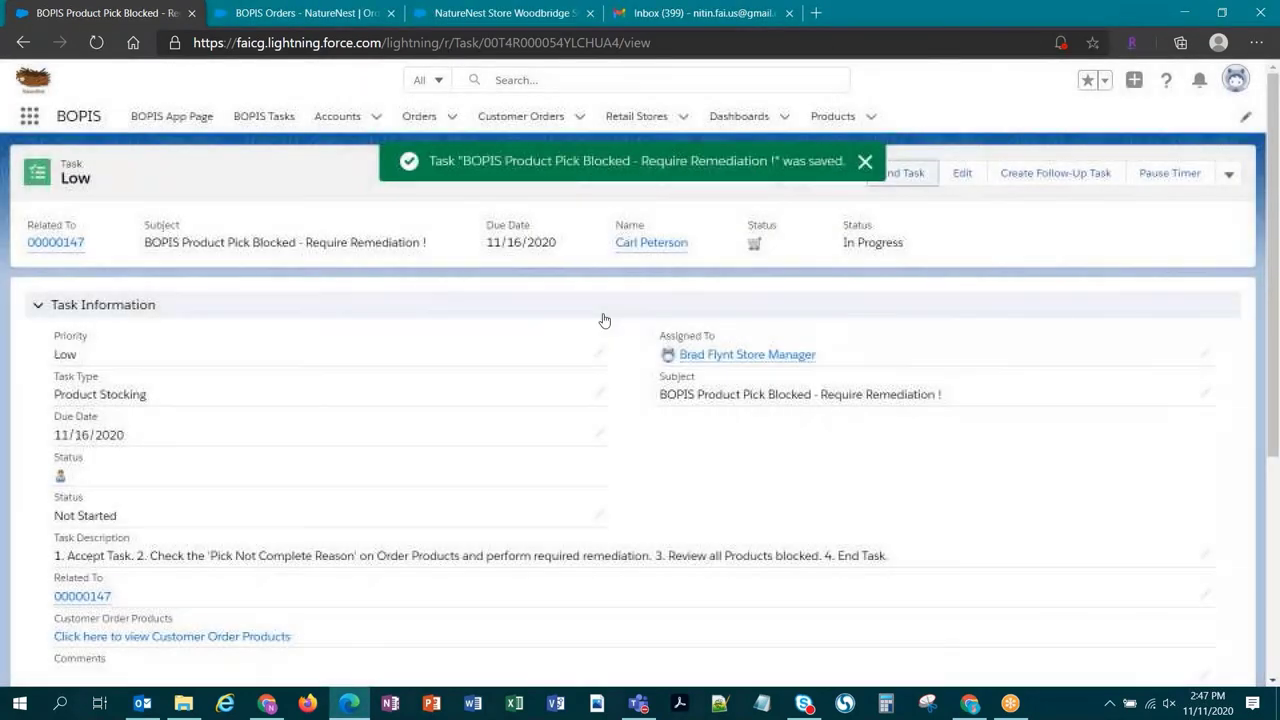
click(865, 161)
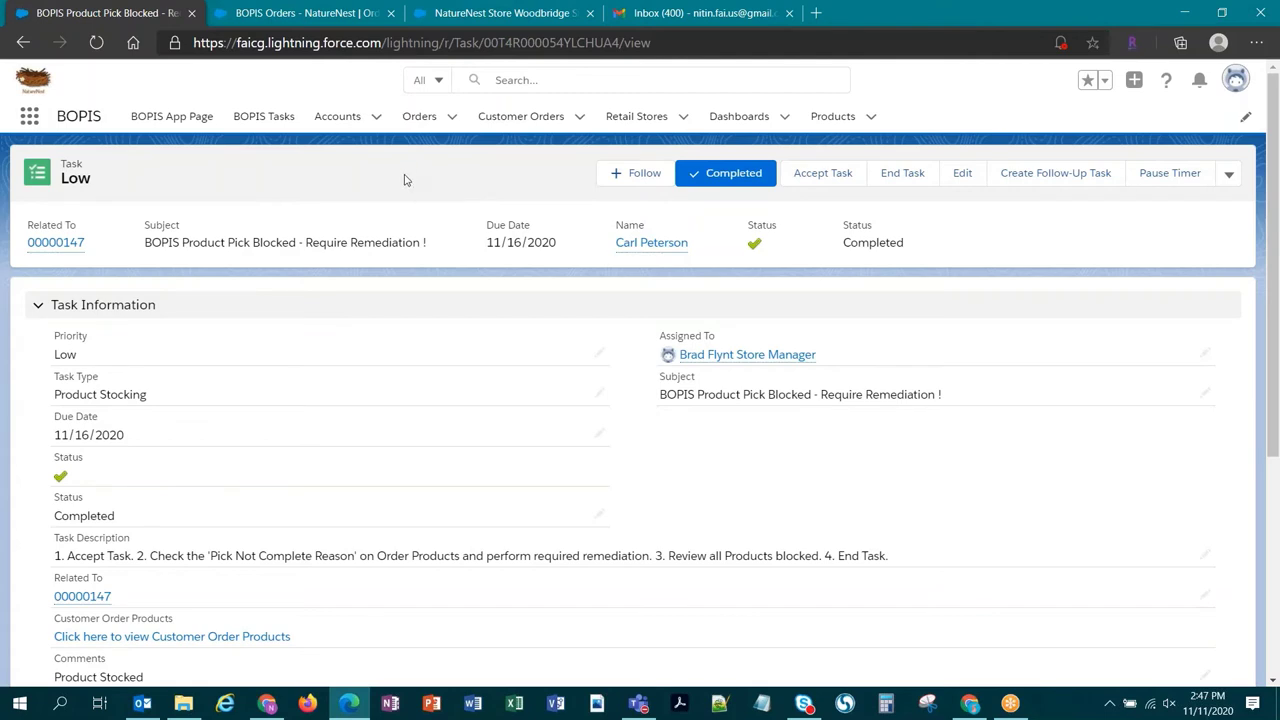
Open the NatureNest Store Woodbridge Store # 10 retail store record and examine its employees, assortments, orders, customer orders and line items
click(330, 13)
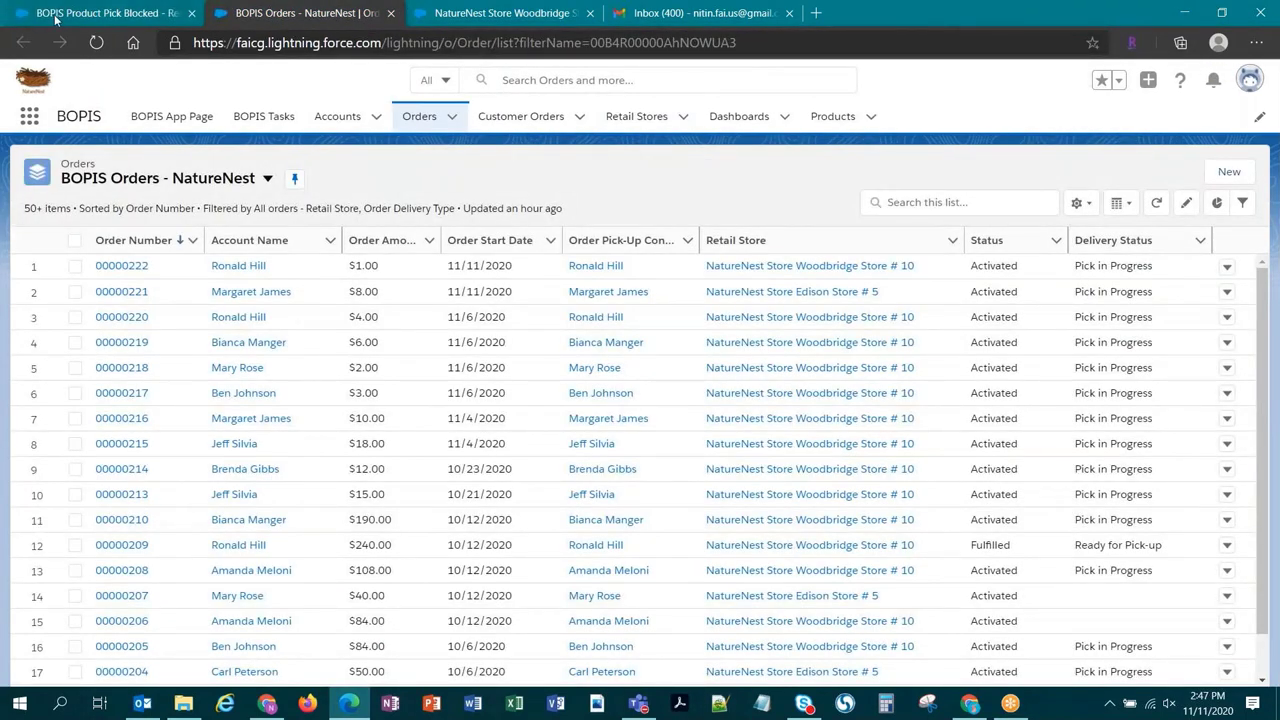
click(110, 13)
click(637, 118)
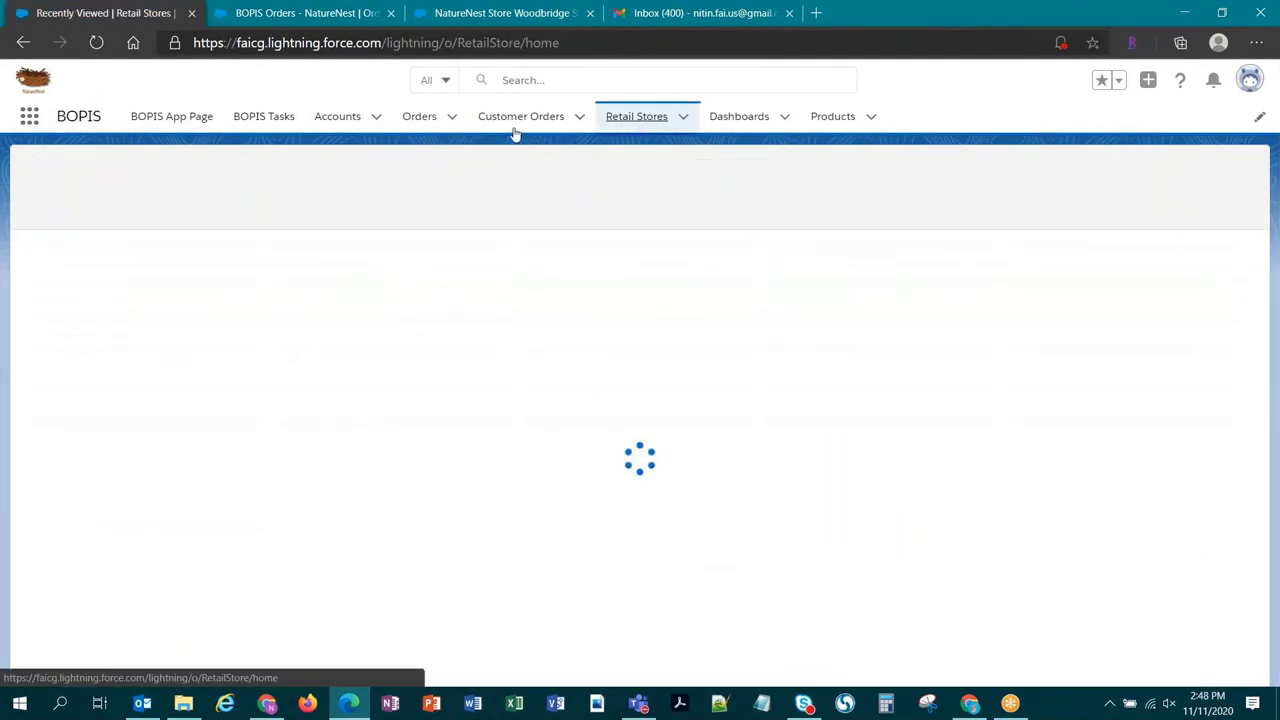
click(210, 266)
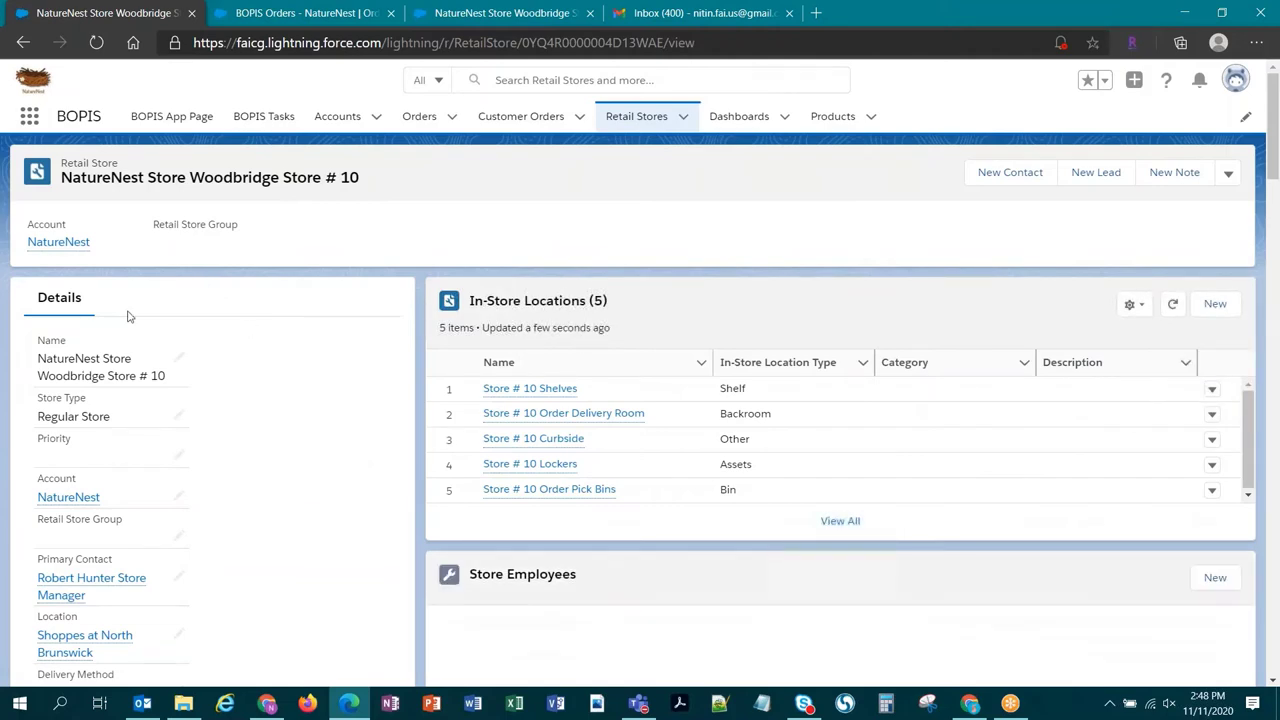
scroll(308, 348, down, 1)
scroll(308, 348, up, 1)
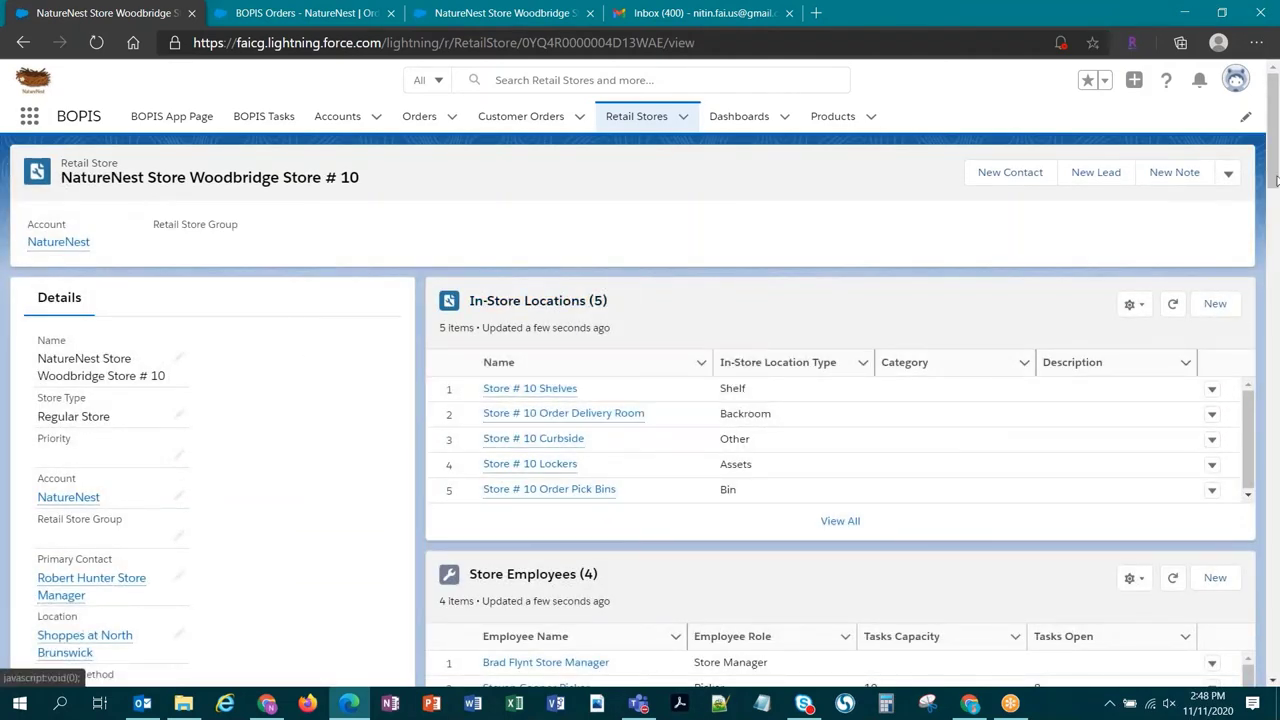
scroll(1272, 180, down, 3)
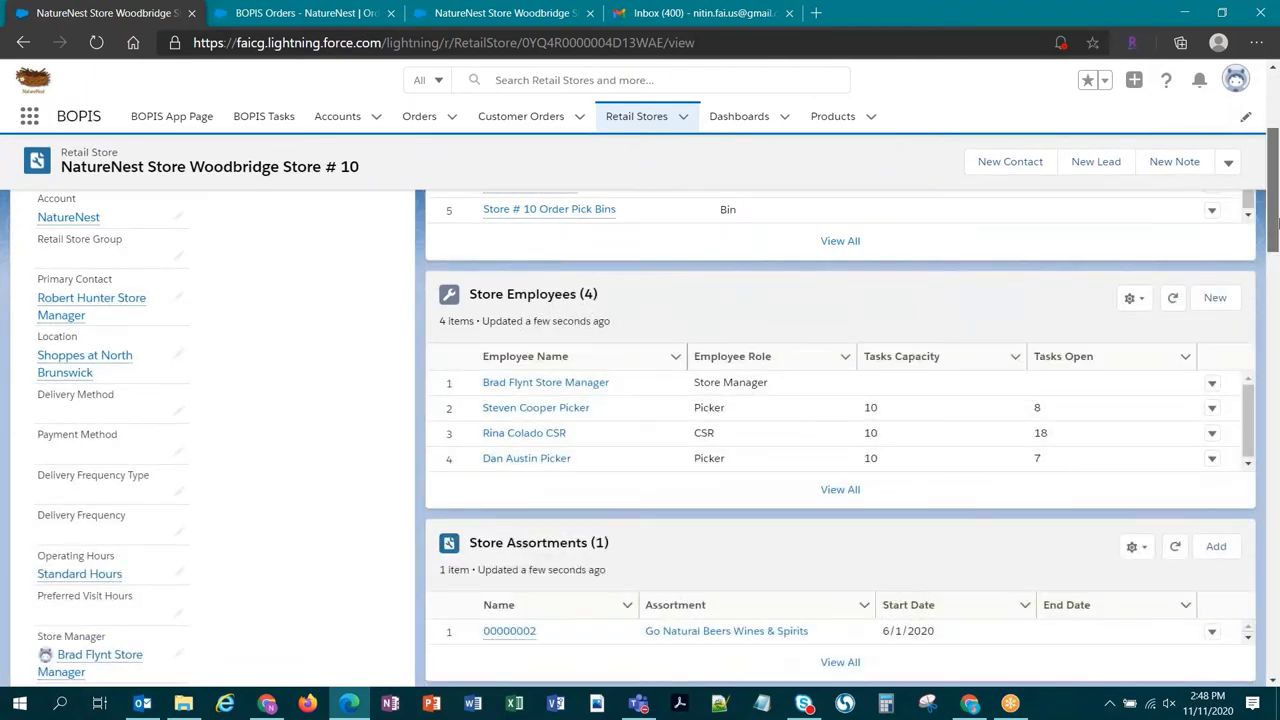
drag(1272, 225, 1275, 325)
scroll(1276, 345, down, 2)
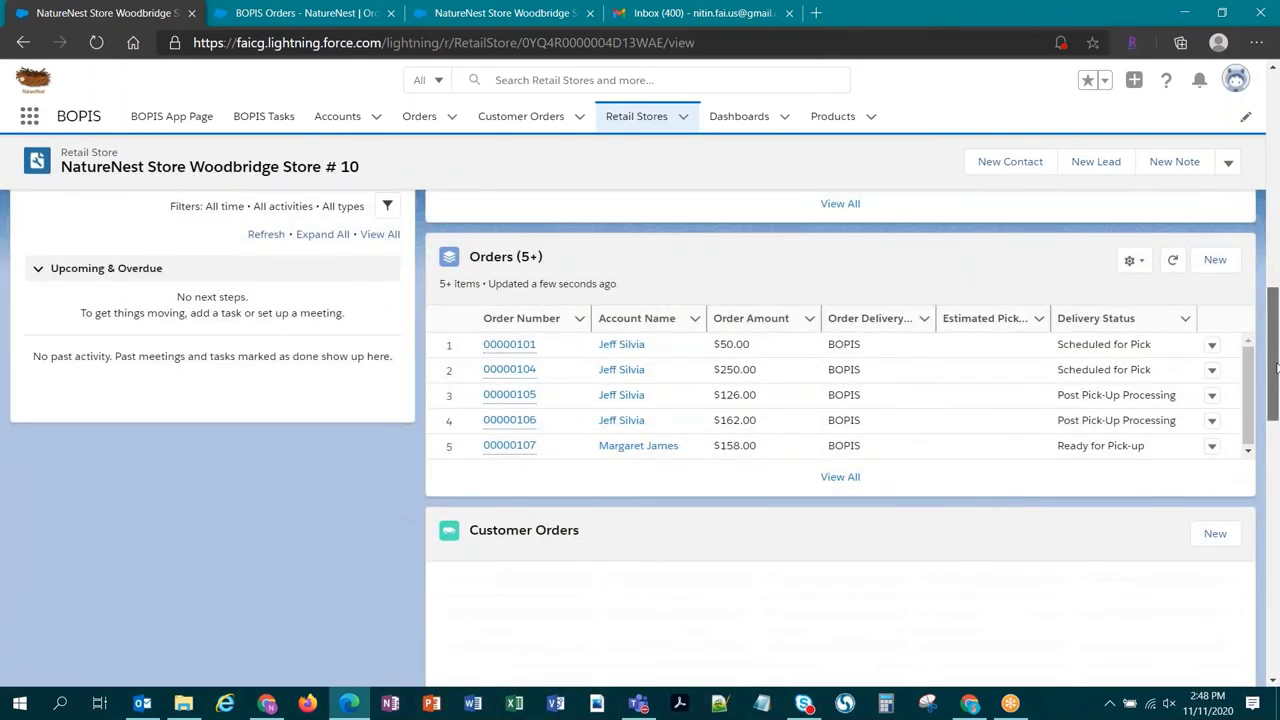
drag(1273, 333, 1273, 450)
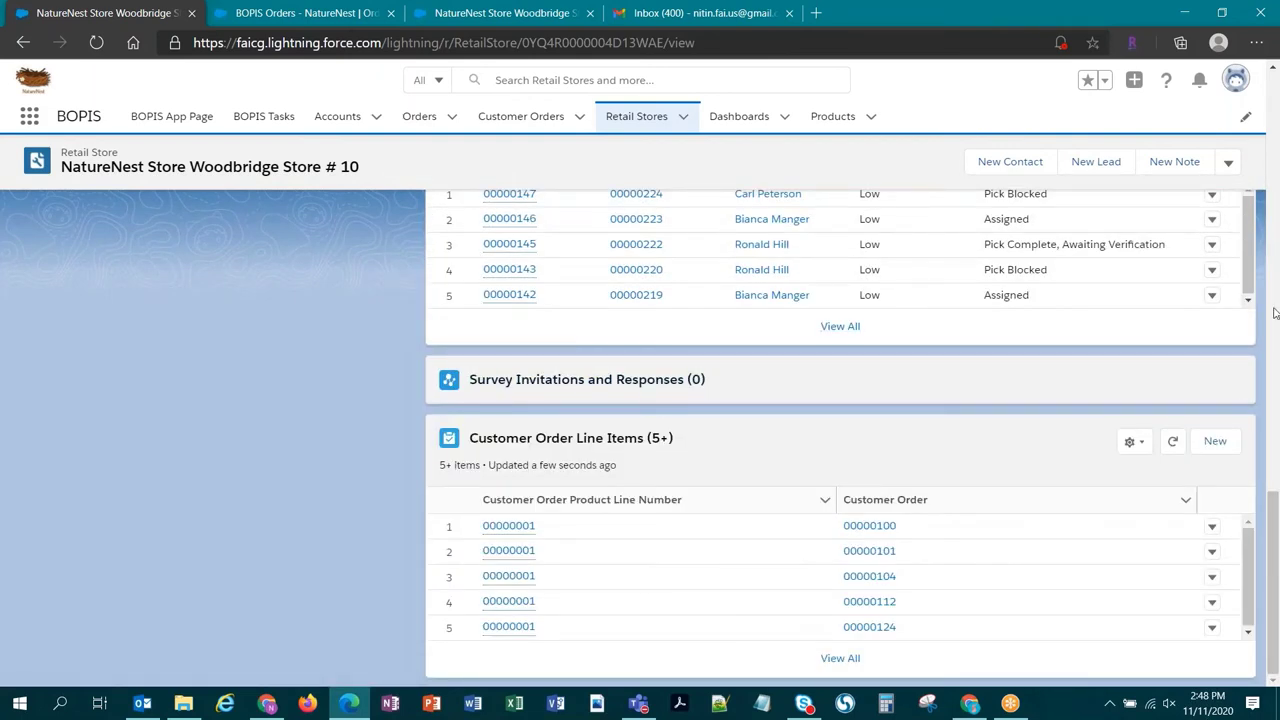
scroll(1275, 313, up, 10)
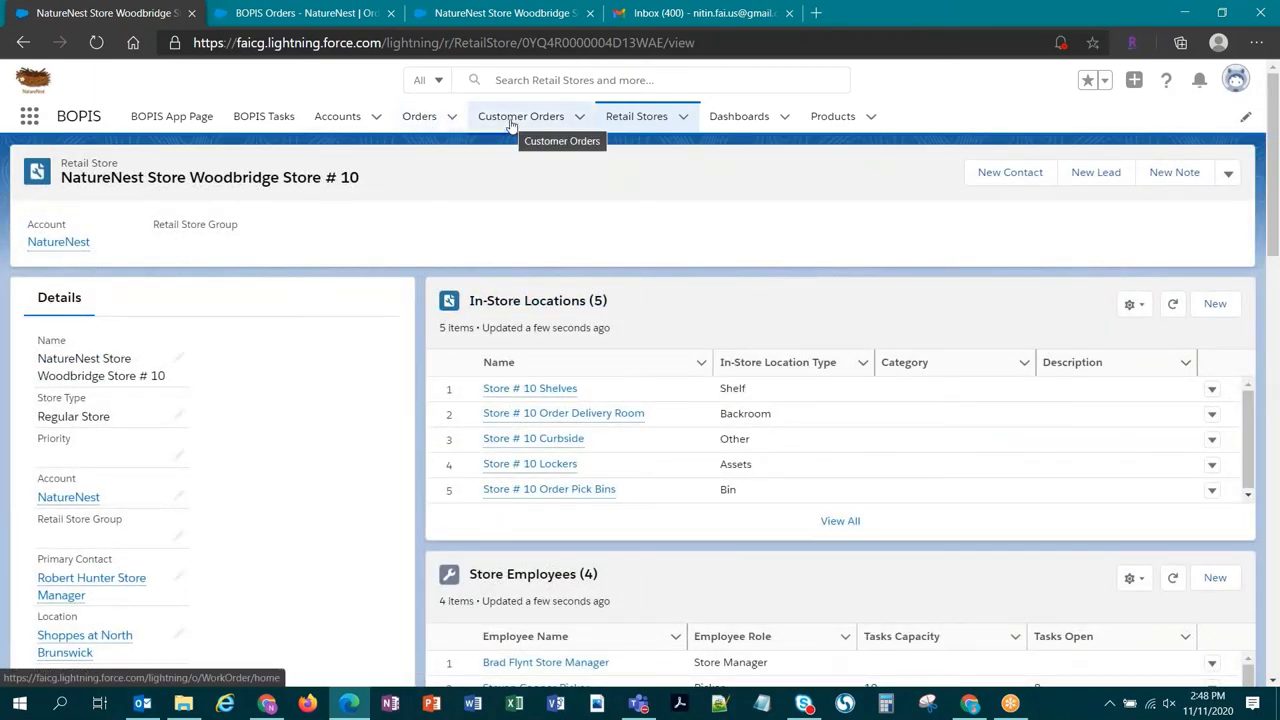
Open the first order in the BOPIS Orders - NatureNest list and examine its pick-up details, activity and related customer orders
click(433, 120)
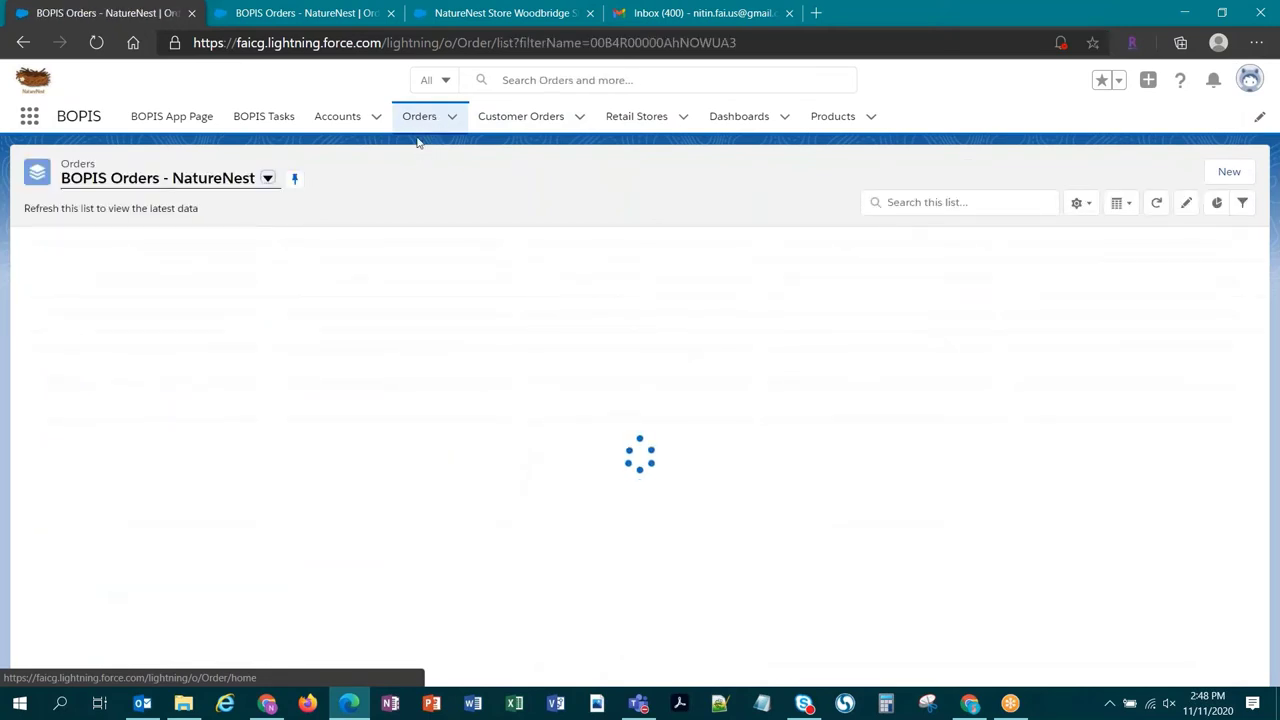
click(130, 266)
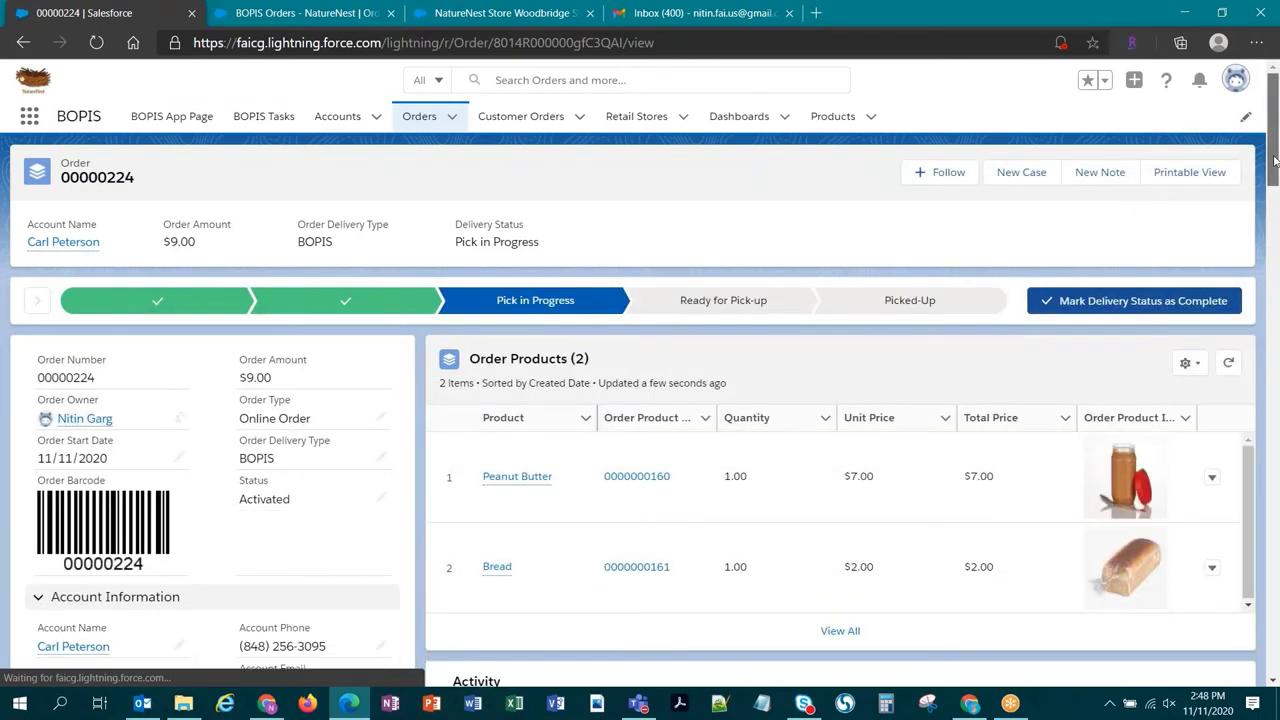
drag(1275, 160, 1275, 244)
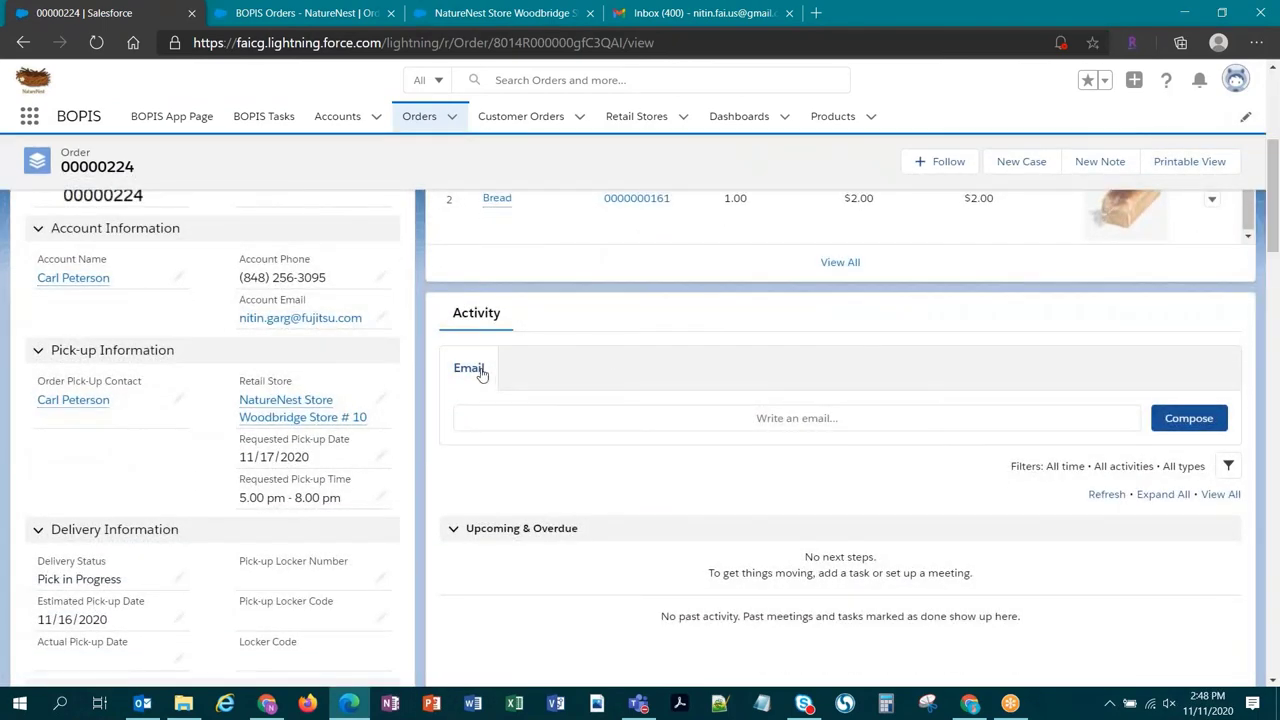
scroll(620, 267, up, 4)
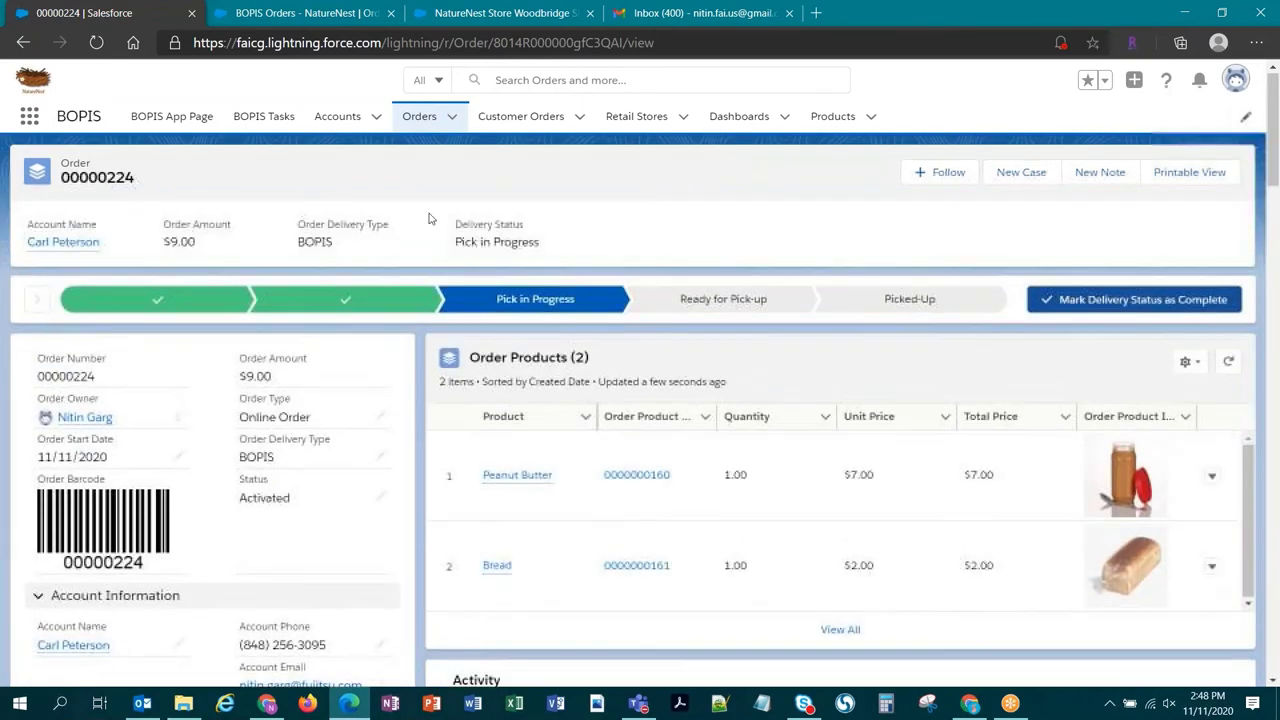
scroll(796, 421, down, 4)
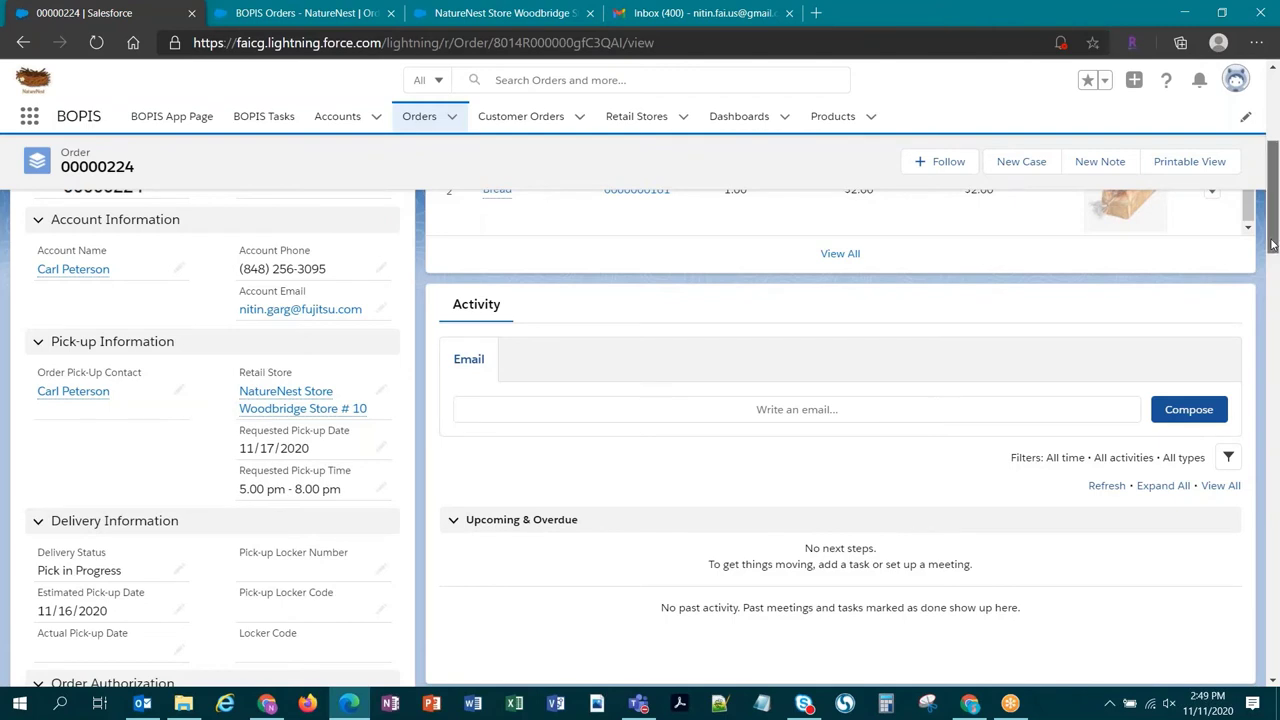
drag(1273, 249, 1273, 400)
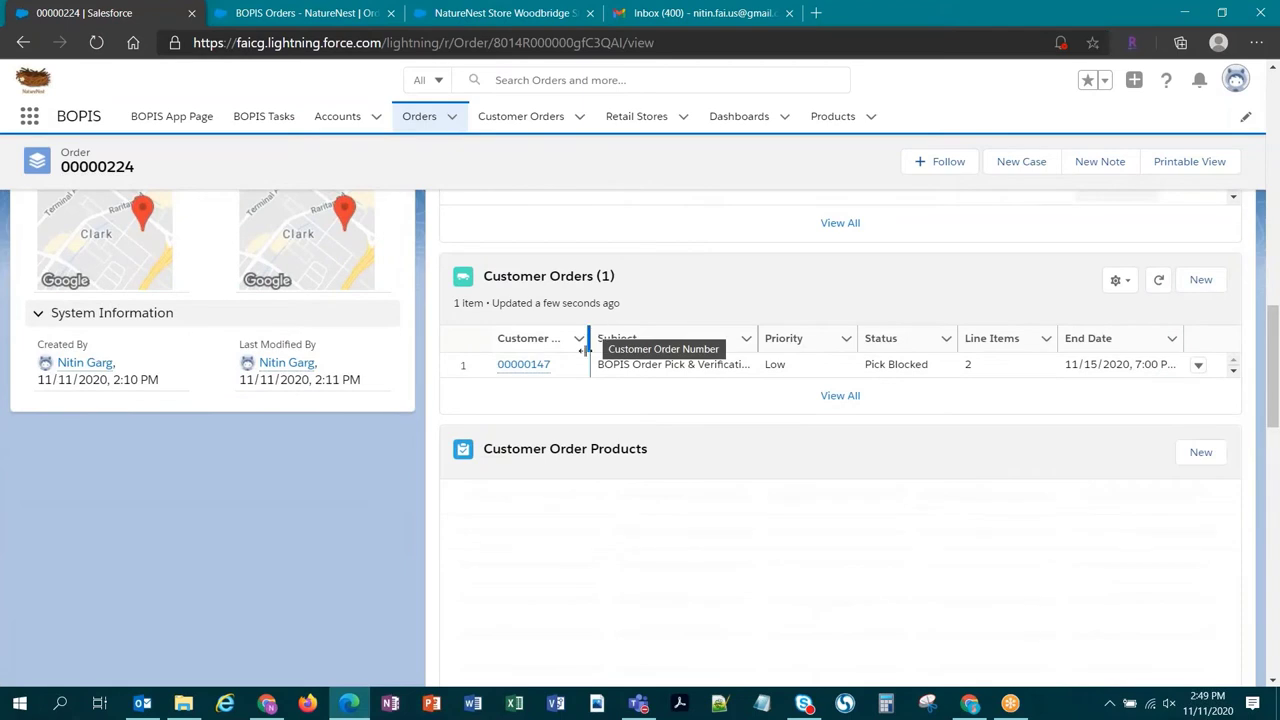
Open the order's related customer order and open its "Pick Products on BOPIS Order" task from the open activities
click(522, 366)
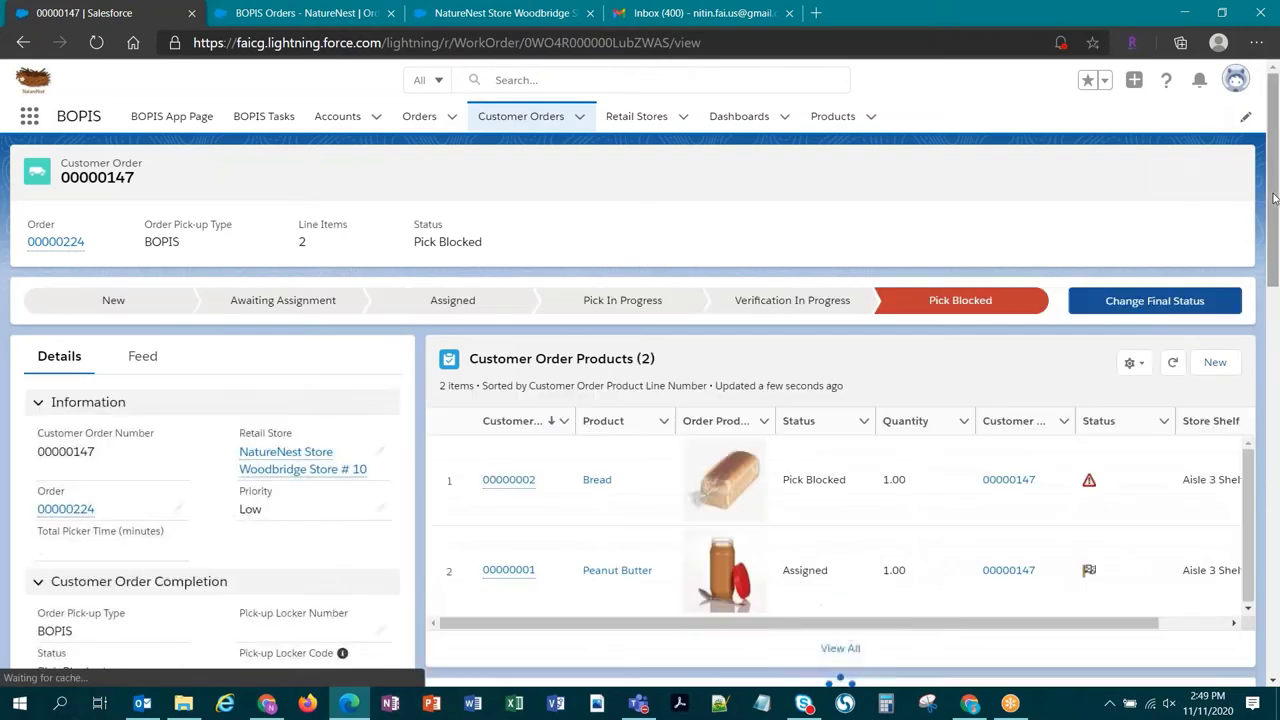
drag(1274, 198, 1277, 460)
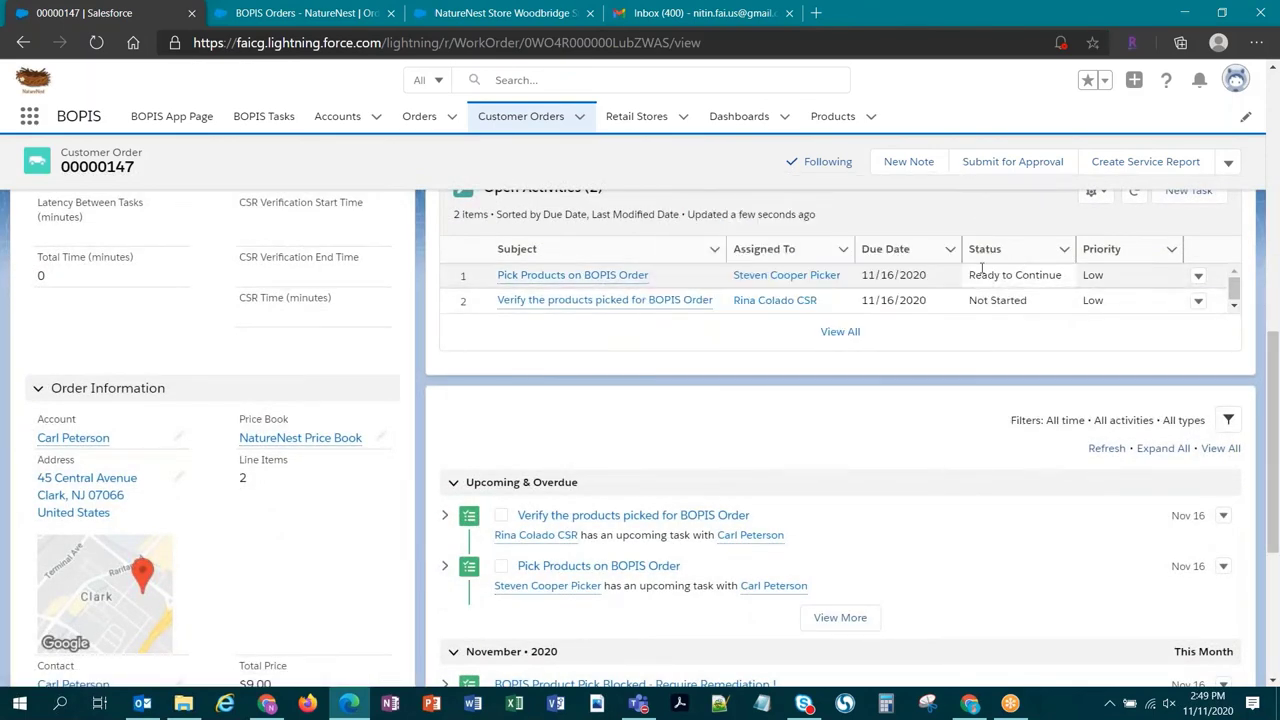
click(608, 277)
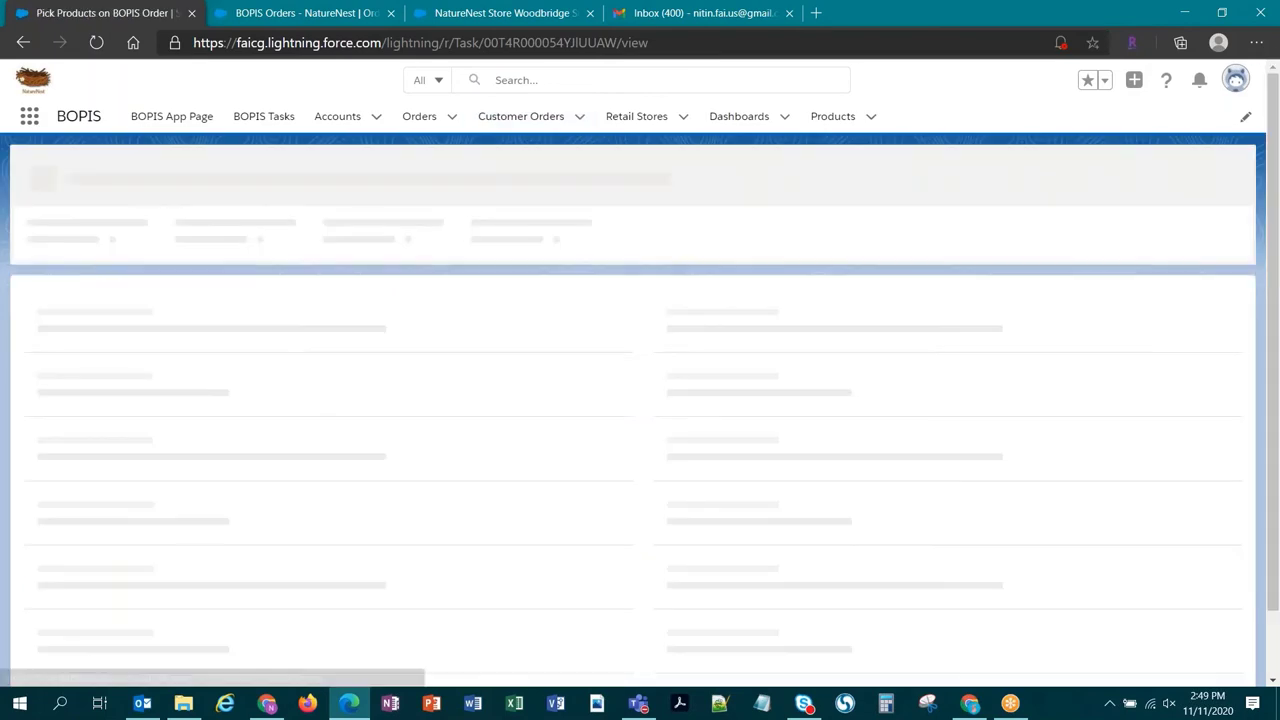
Examine the pick task's timer section, including Total Task Time and the start and pause times
drag(1274, 260, 1275, 474)
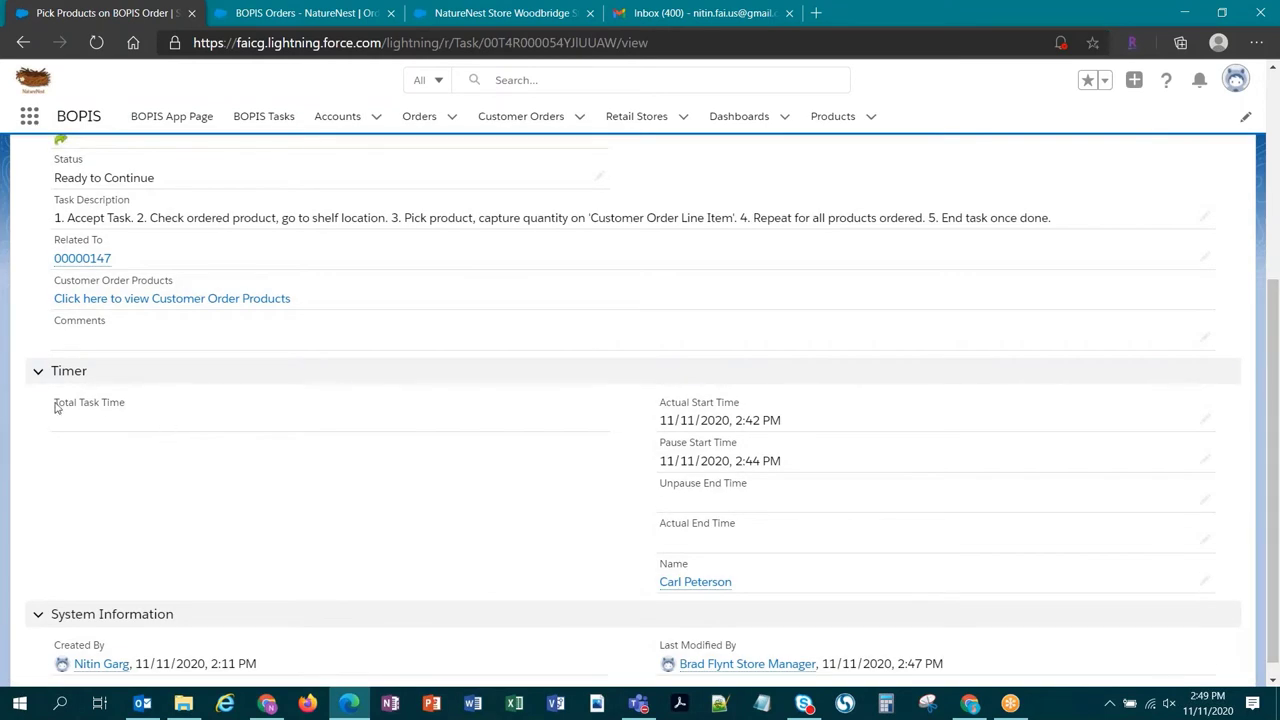
drag(54, 404, 169, 409)
click(360, 468)
drag(1273, 373, 1276, 160)
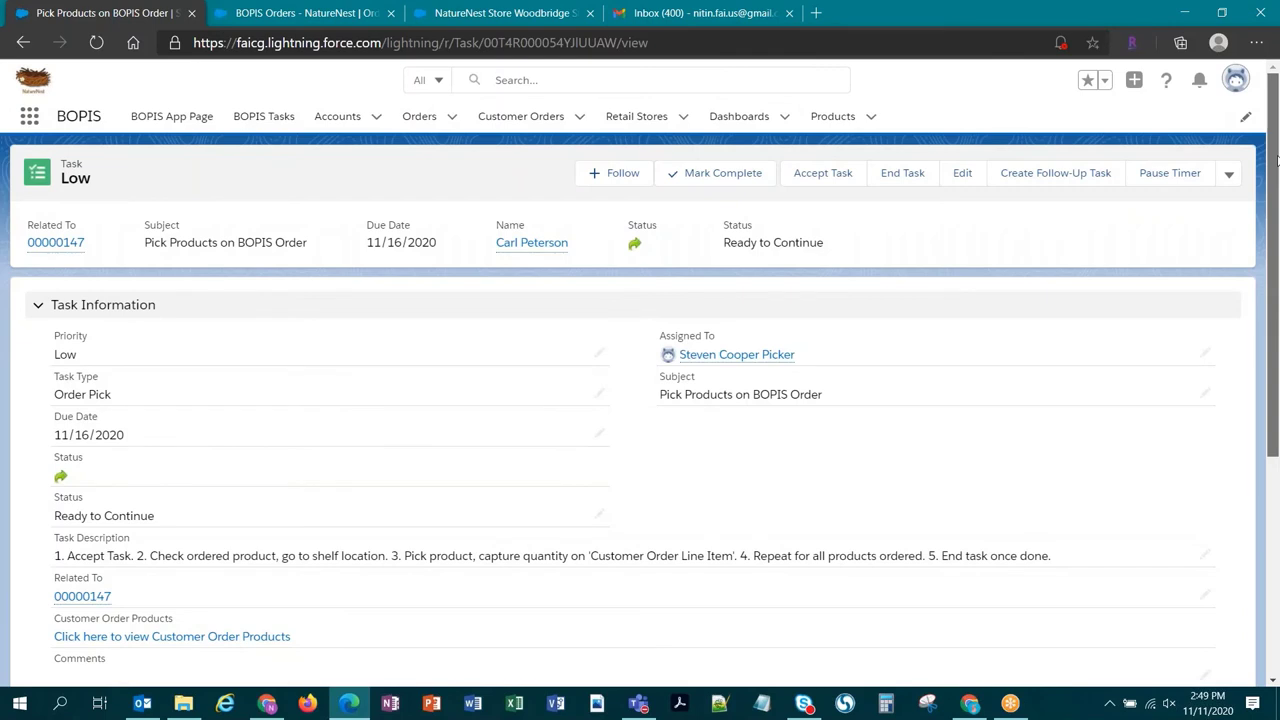
Open the full BOPIS Store Manager Dashboard from the BOPIS App Page and examine its loyalty status, delayed orders and tasks due today charts
click(165, 118)
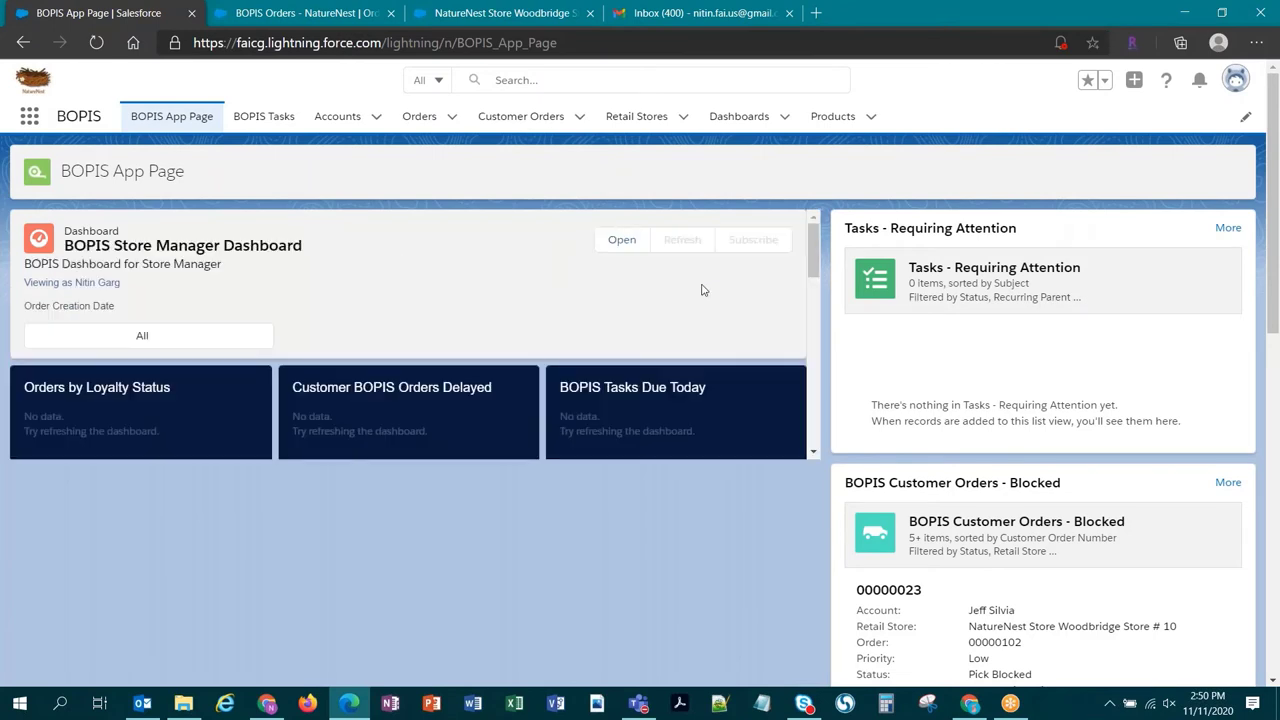
click(636, 240)
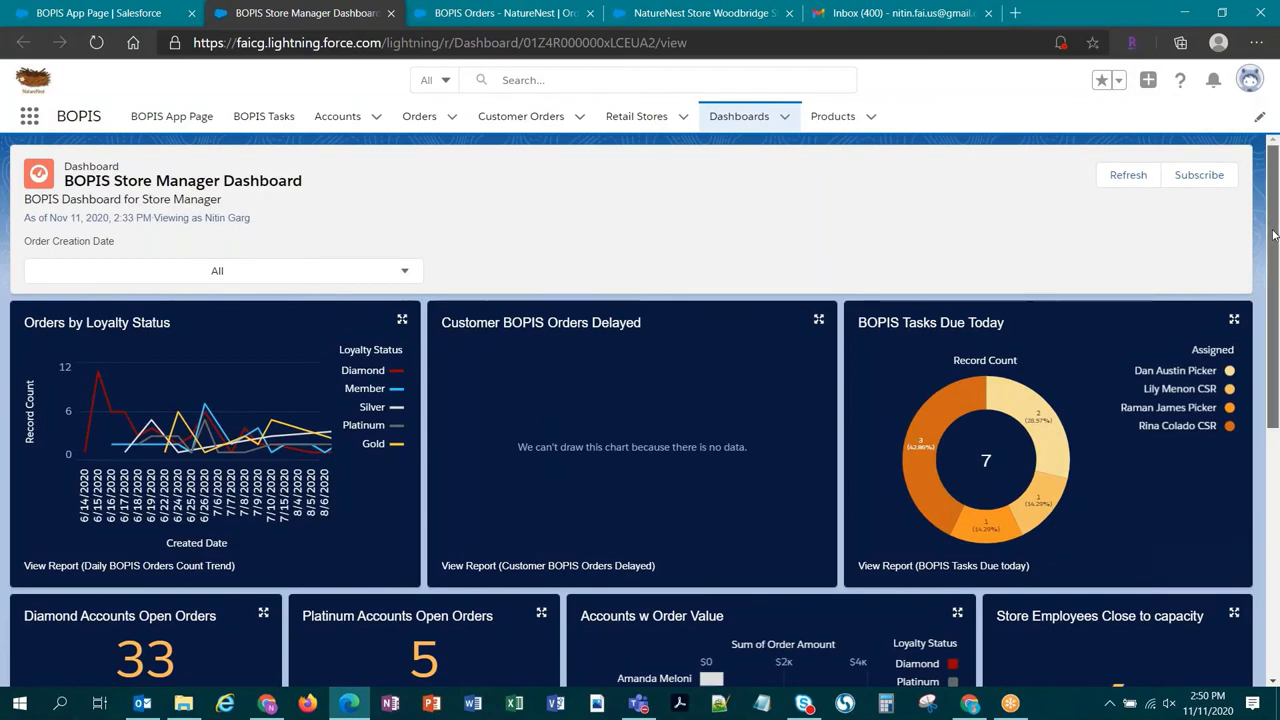
scroll(1276, 258, down, 1)
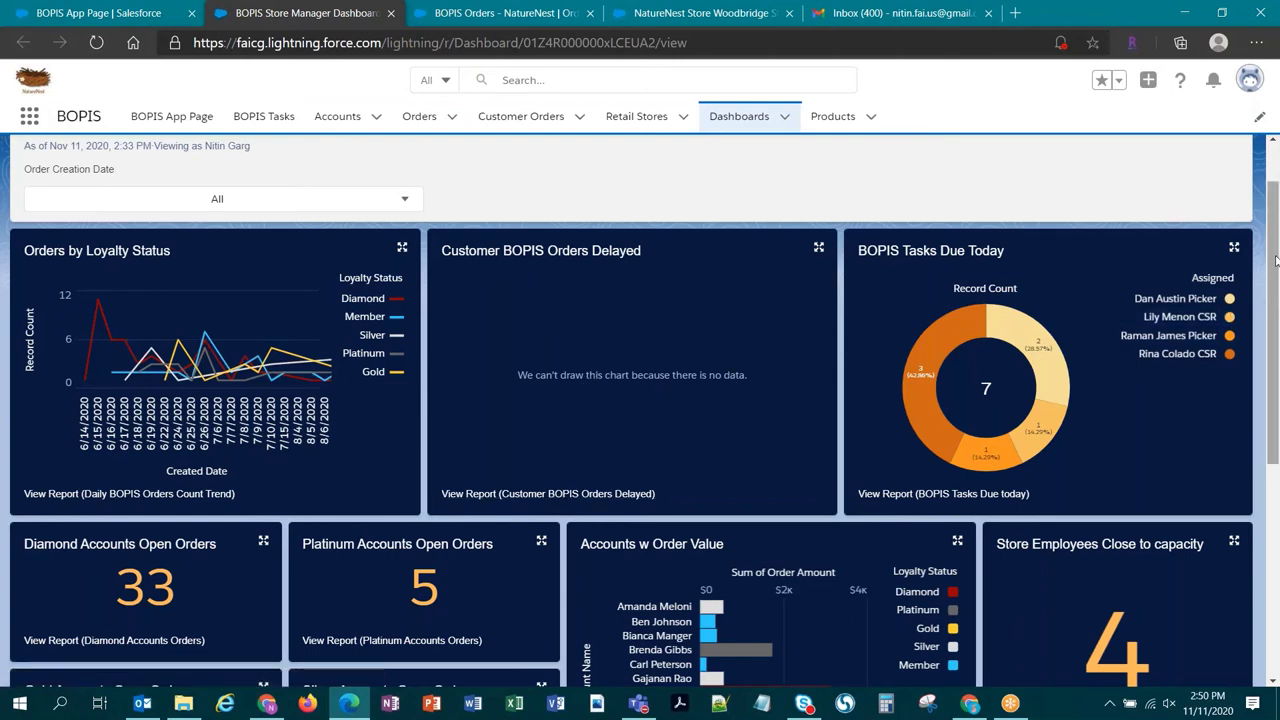
mouse_move(925, 370)
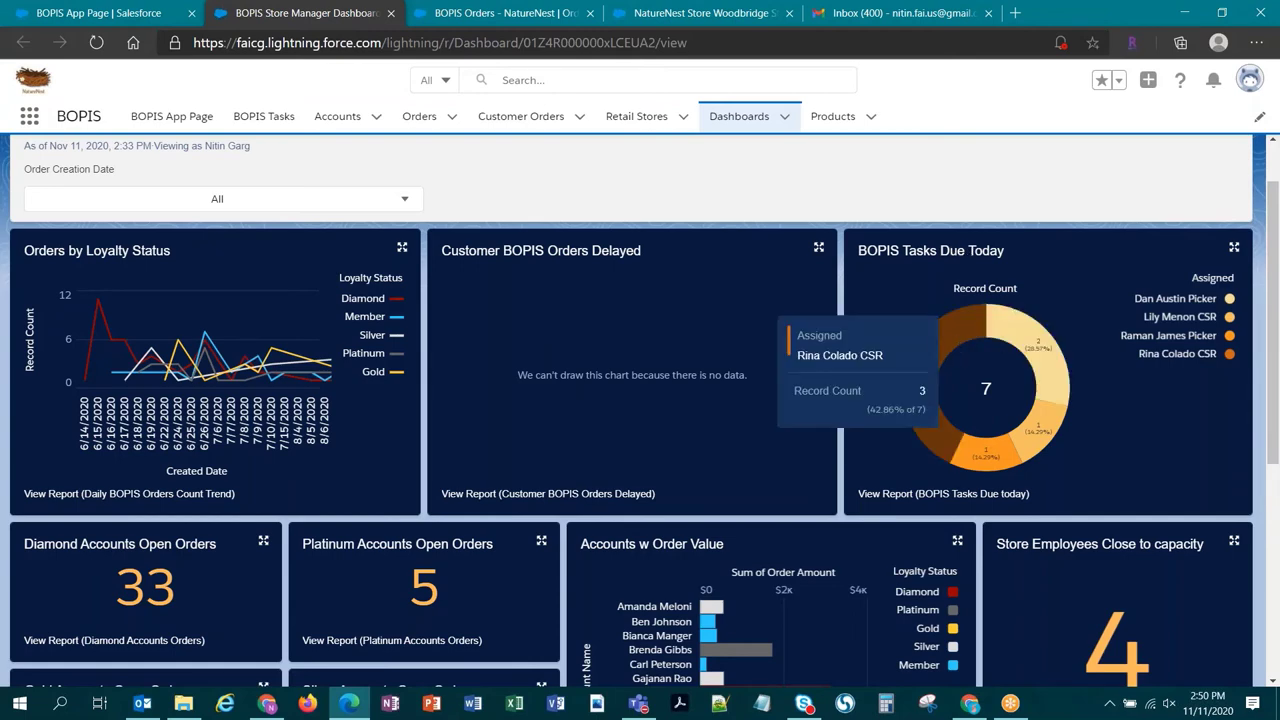
Examine the dashboard's remaining charts: open orders by loyalty tier, account order value, employees close to capacity, open tasks, and orders by status and account
scroll(1277, 315, down, 3)
drag(1277, 315, 1275, 401)
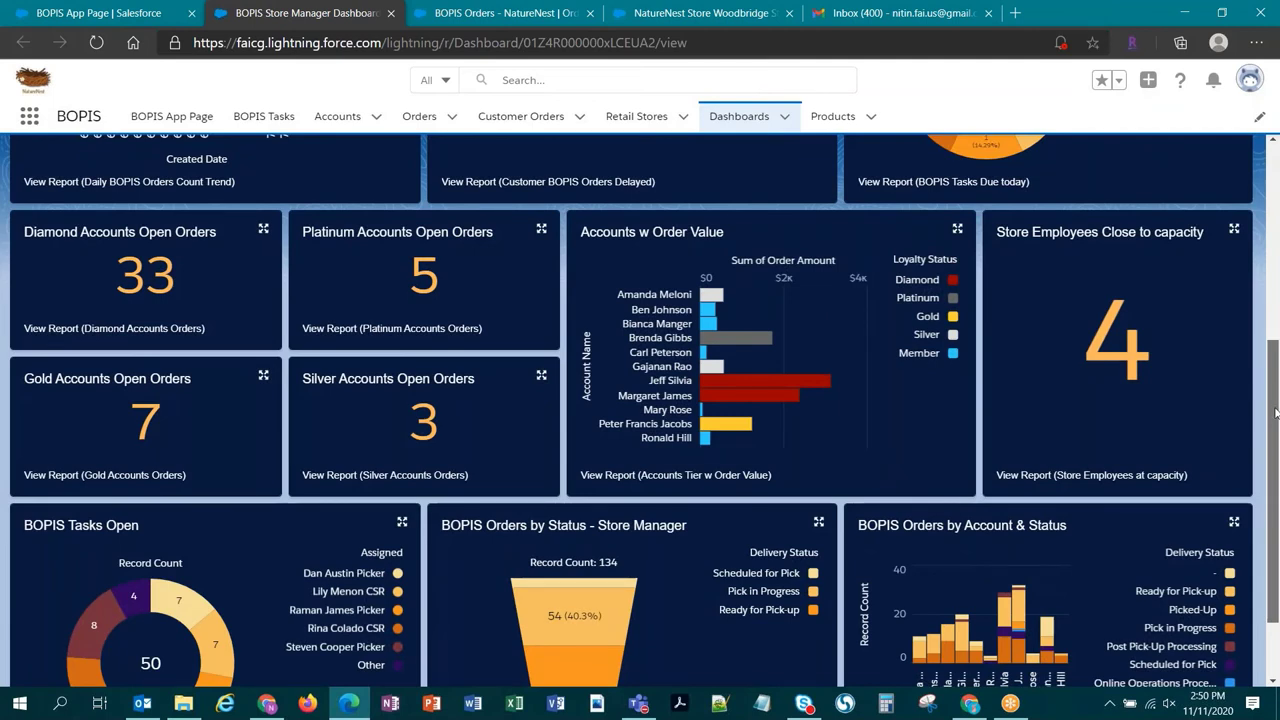
drag(1276, 412, 1276, 426)
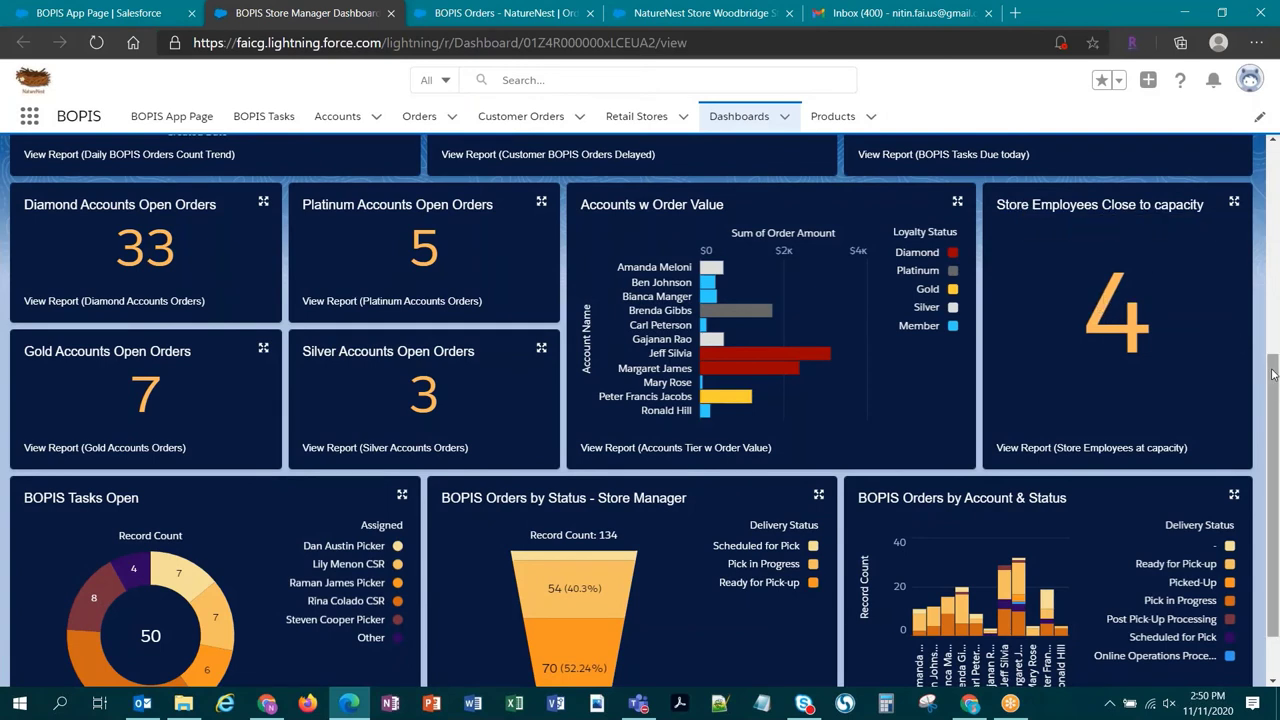
scroll(1273, 373, down, 1)
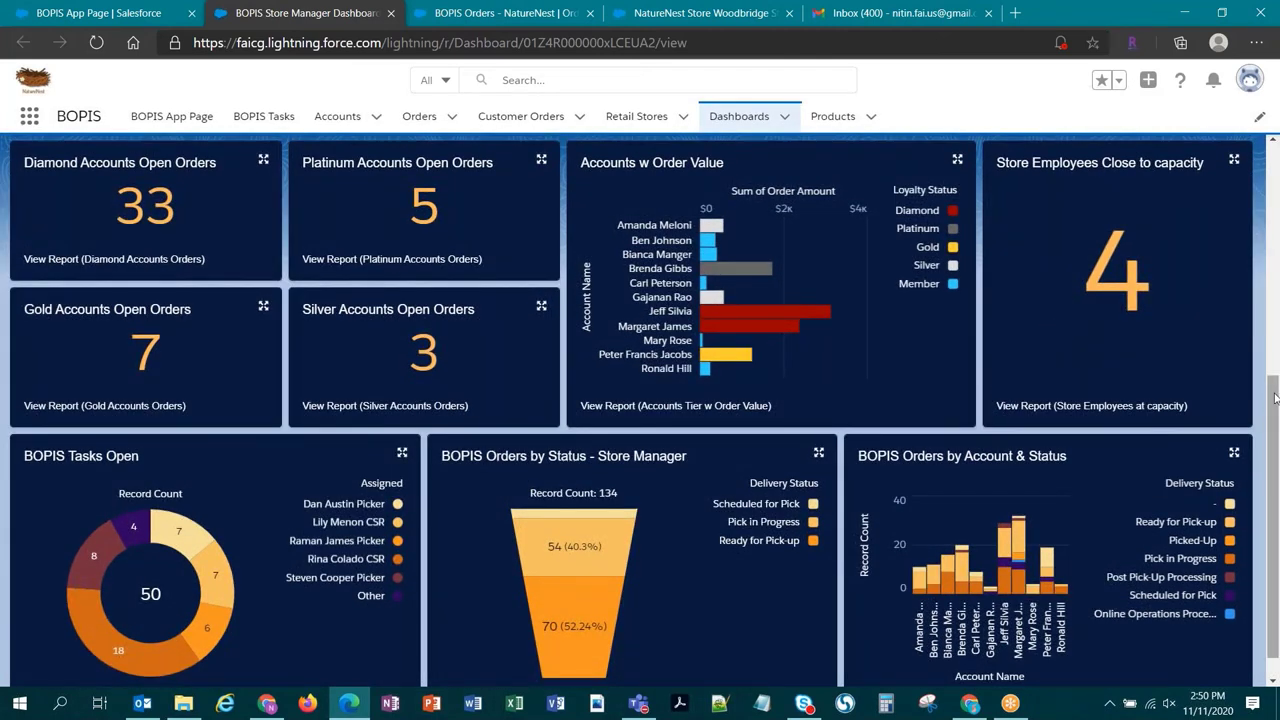
scroll(1275, 407, down, 1)
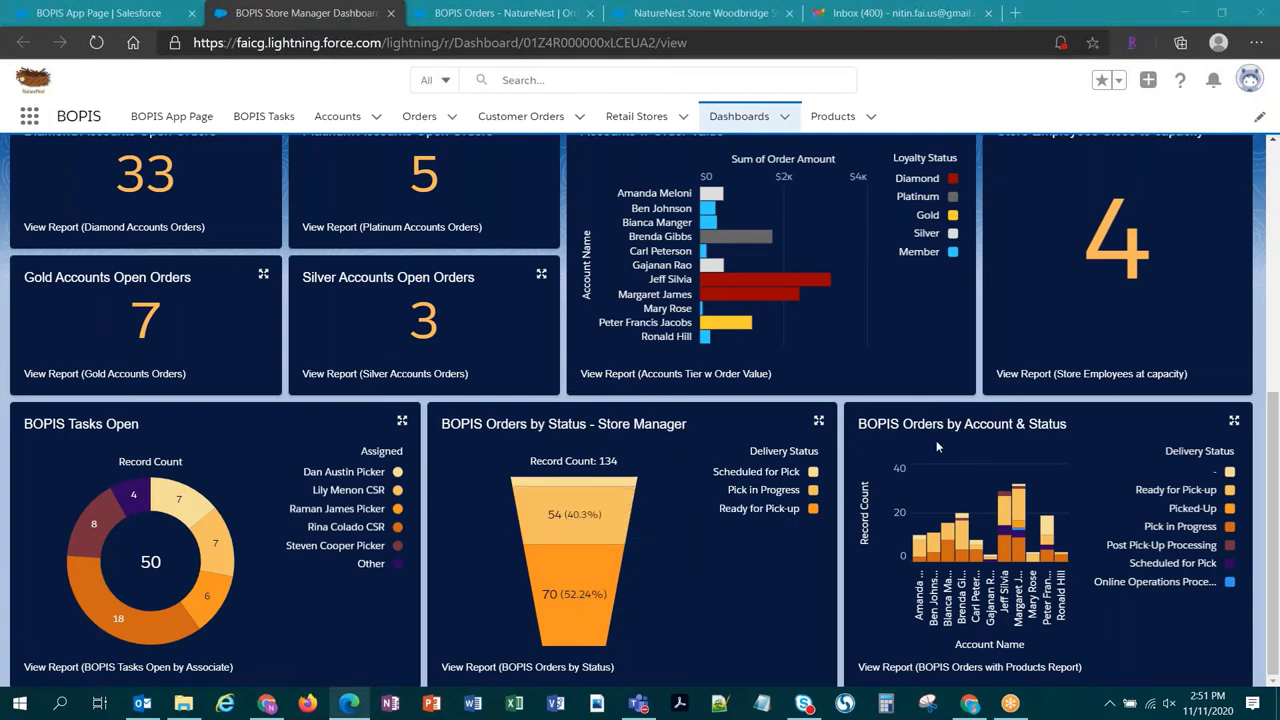
click(1274, 440)
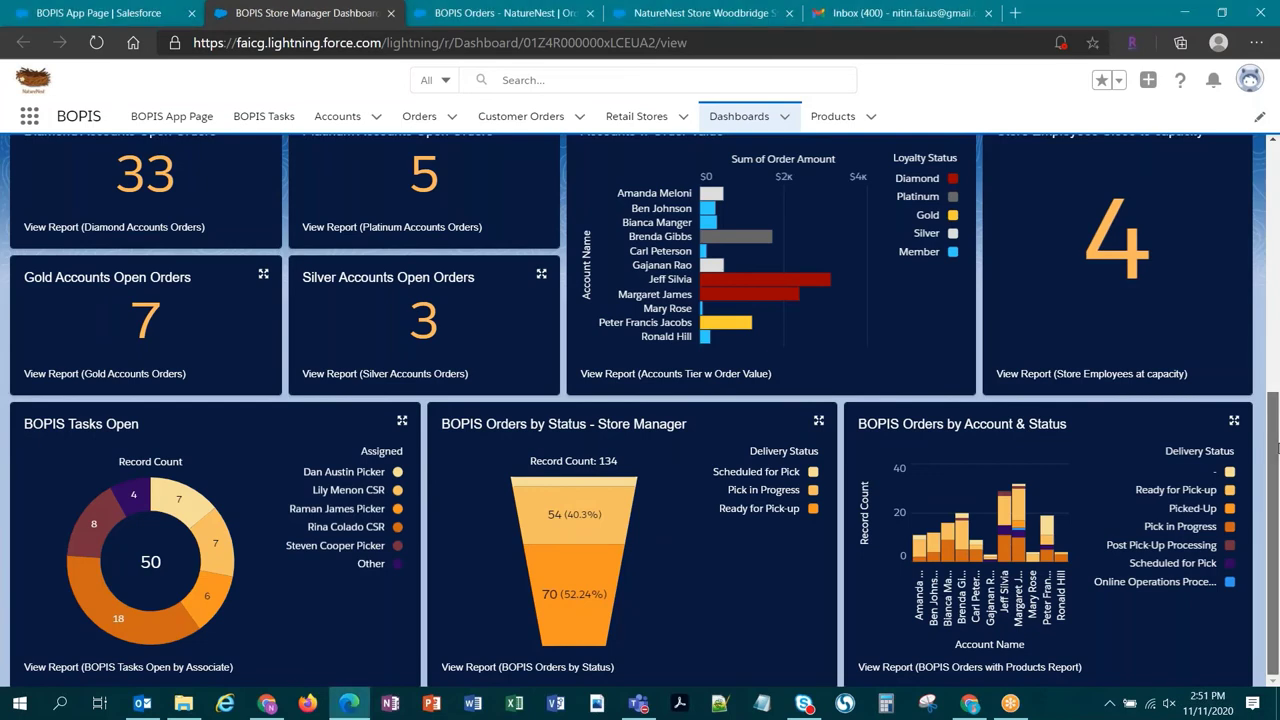
scroll(1274, 478, up, 5)
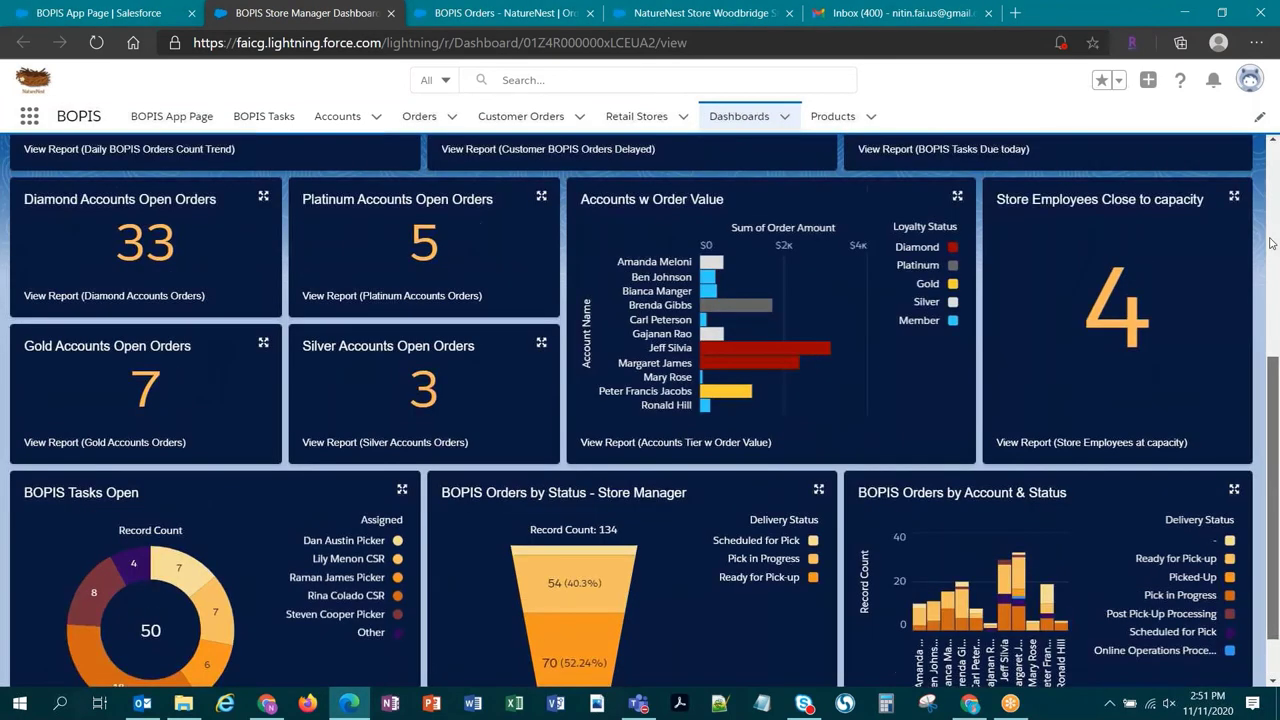